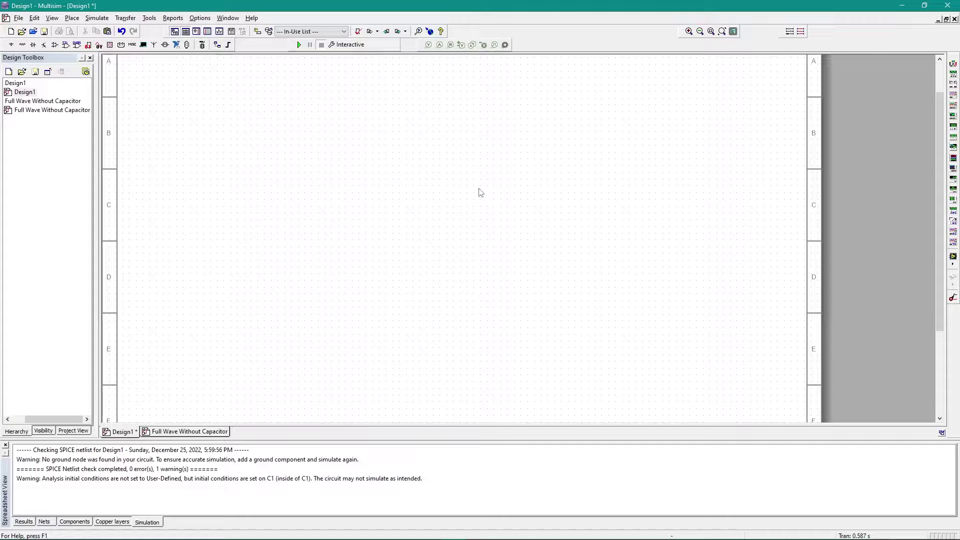
Search 1N4007 and place the 1N4007-E3/54 diode D1 on the sheet
key("ctrl+w")
double_click(291, 111)
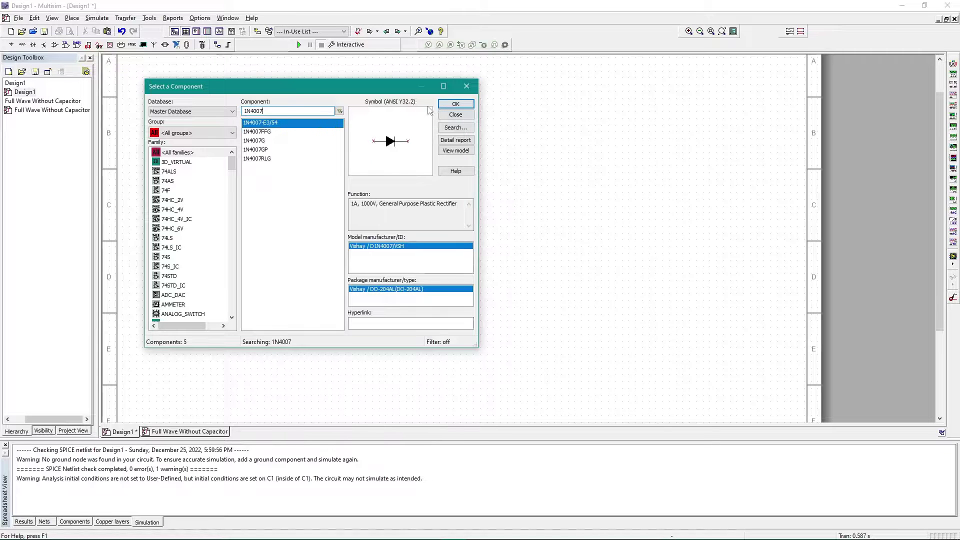
left_click(455, 104)
left_click(316, 199)
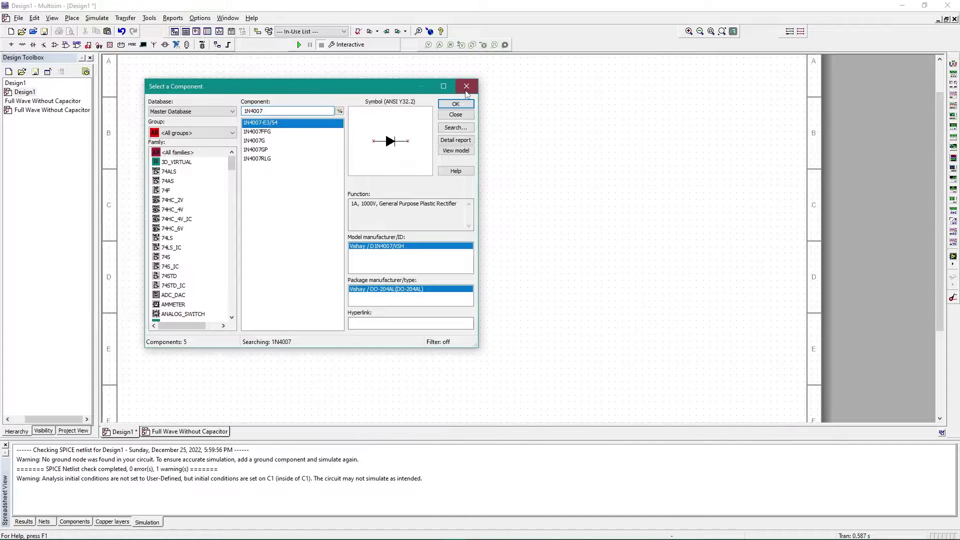
left_click(469, 86)
Copy D1 to place diodes D2 right, D3 lower left and D4 lower right
left_click_drag(476, 338, 210, 104)
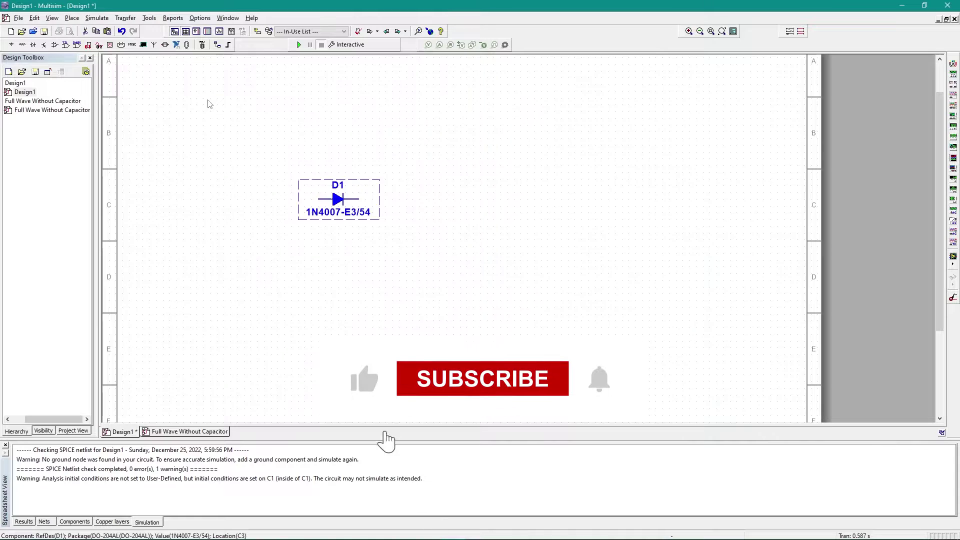
key("ctrl+c")
key("ctrl+v")
left_click(623, 199)
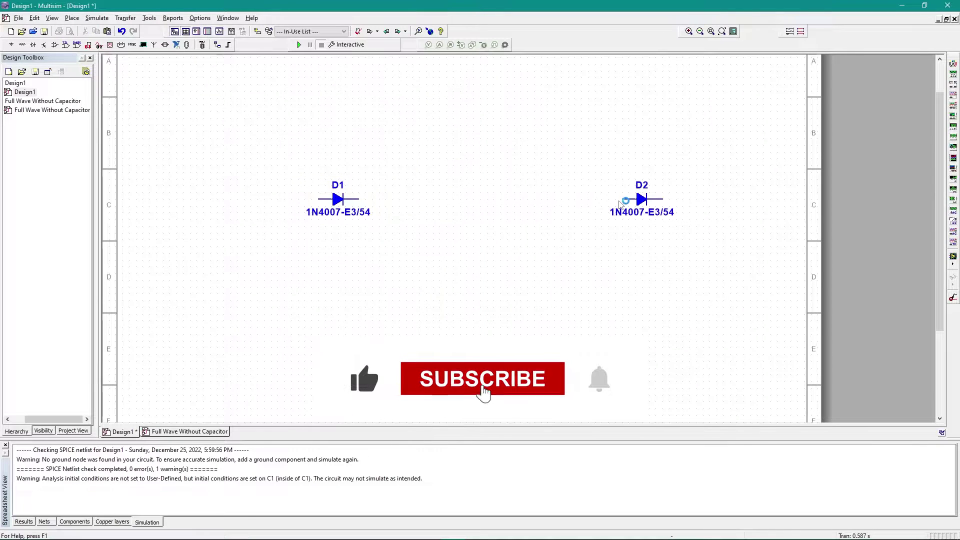
key("ctrl+v")
left_click(282, 321)
key("ctrl+v")
left_click(615, 314)
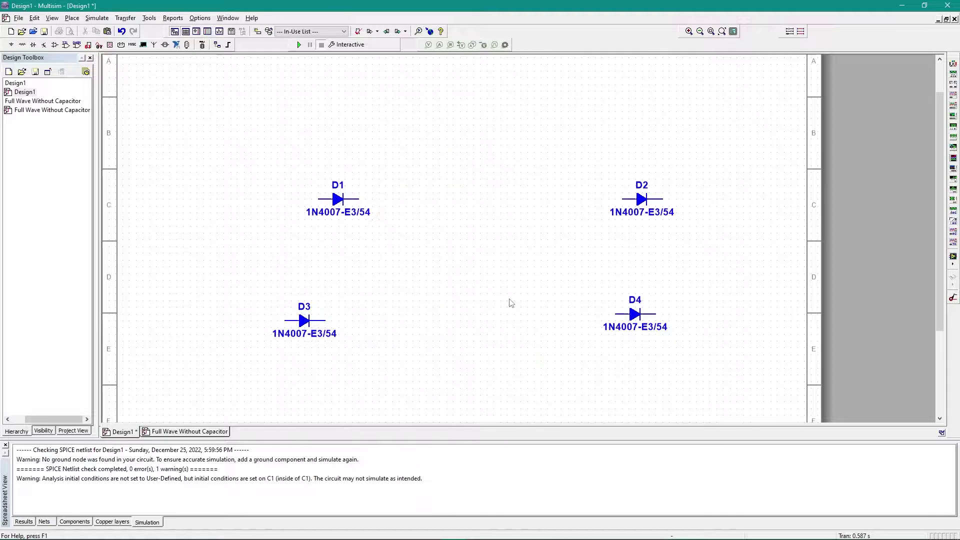
key("ctrl+w")
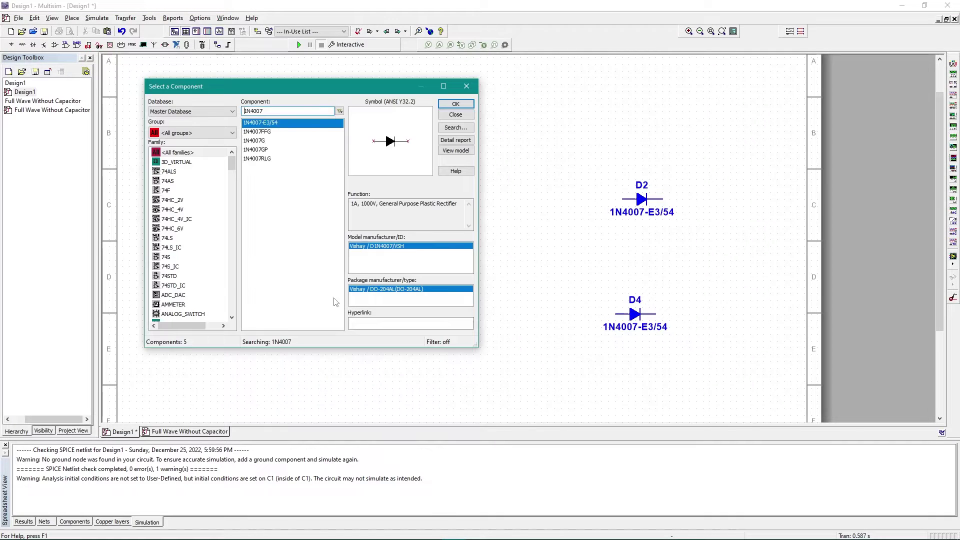
Place an AC_POWER source V1 between the diodes
left_click(466, 86)
left_click(72, 18)
left_click(88, 28)
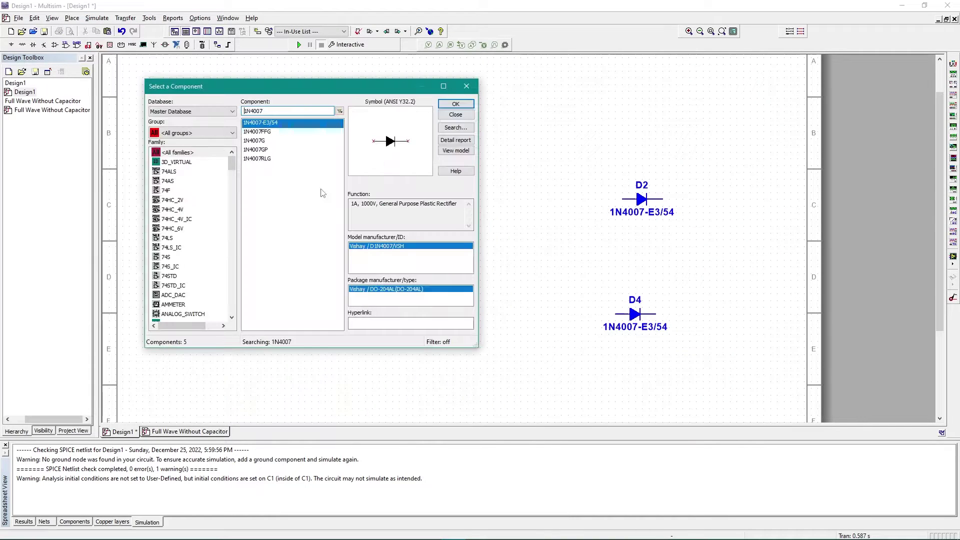
type("AC")
left_click(275, 131)
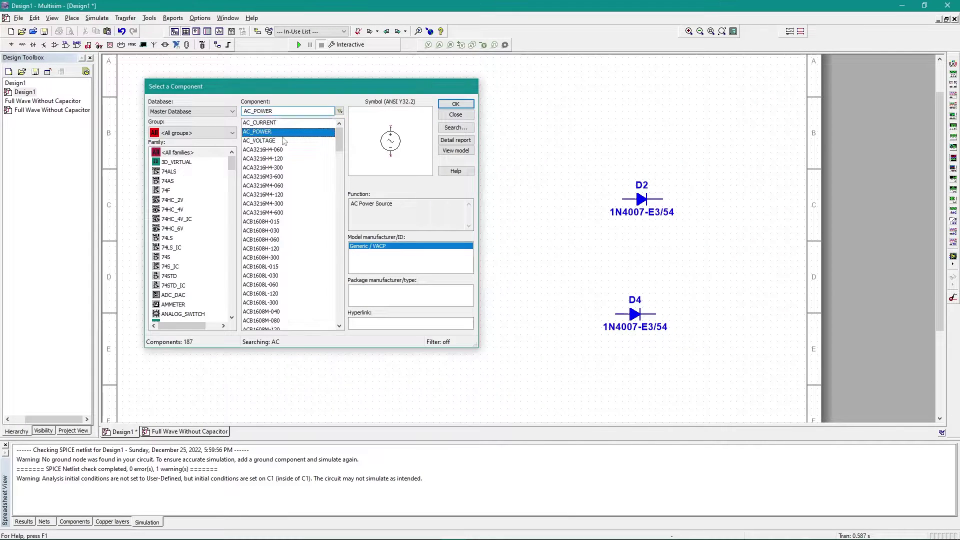
key("Return")
left_click(445, 279)
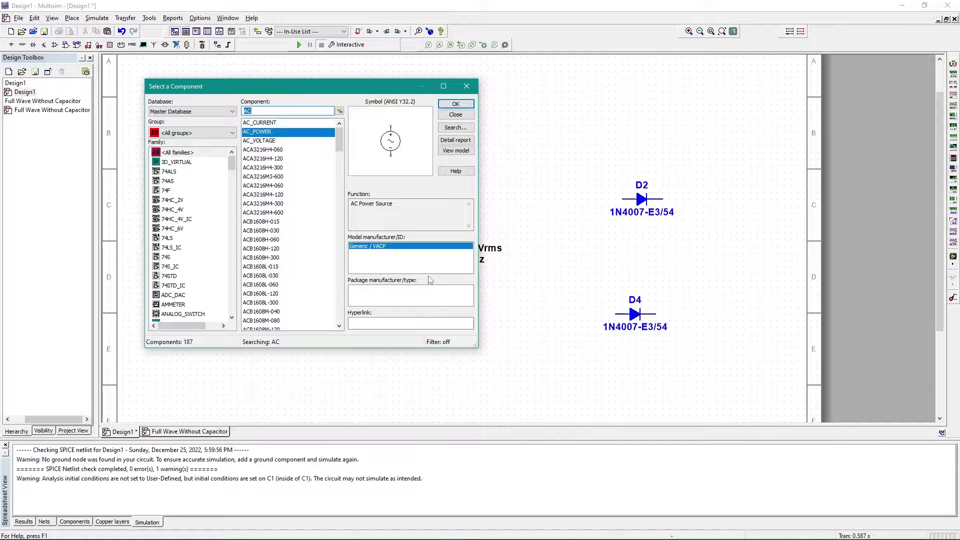
Place a 1k resistor R1 below the source
type("resis")
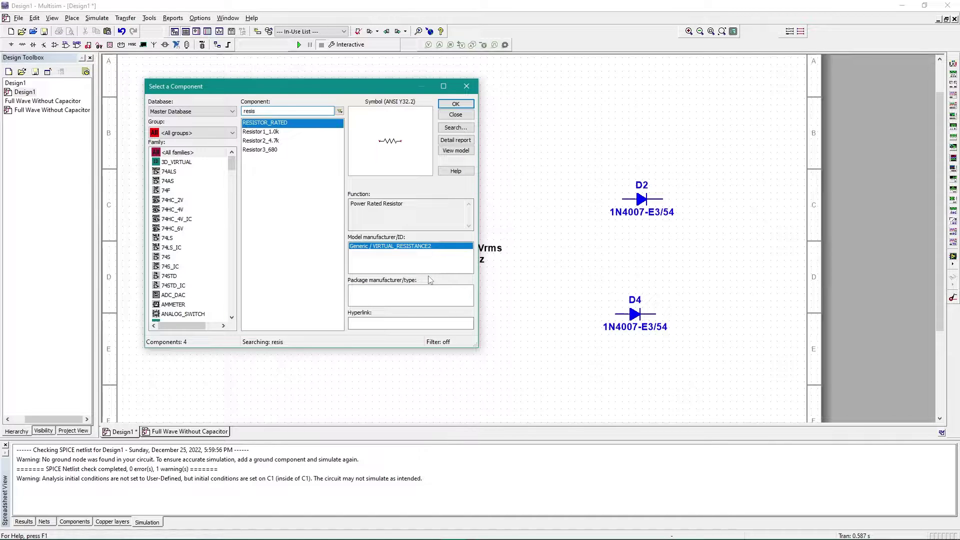
double_click(276, 123)
left_click(503, 379)
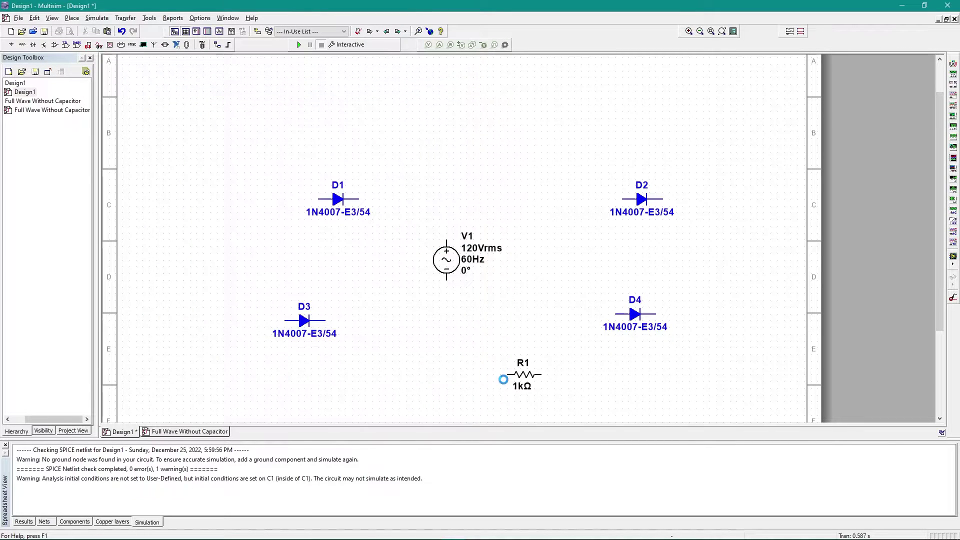
In V1's properties, change Voltage (RMS) from 120 to 3.54 and Frequency to 1000 Hz
left_click(454, 113)
double_click(465, 250)
left_click_drag(454, 114, 194, 120)
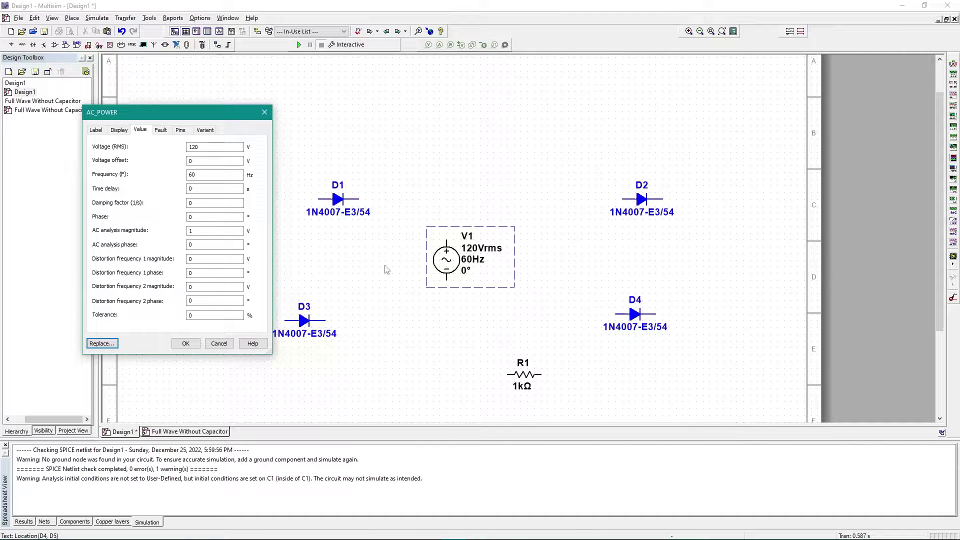
double_click(242, 152)
type("3.54")
key("Tab")
key("Tab")
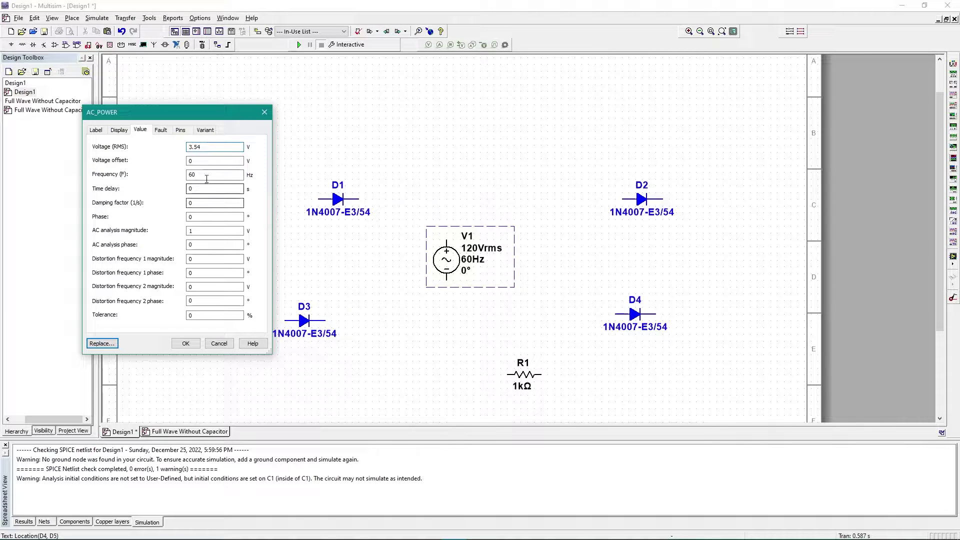
type("1000")
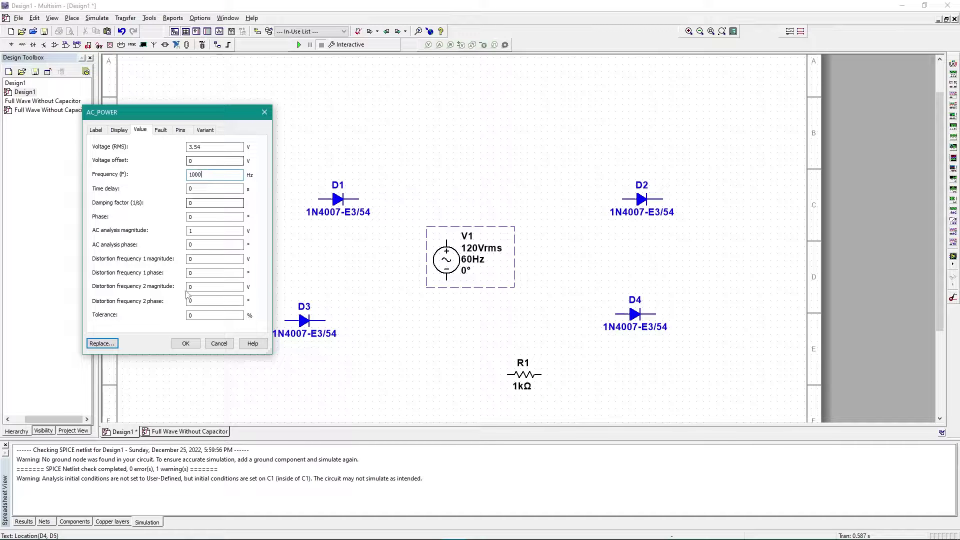
left_click(185, 343)
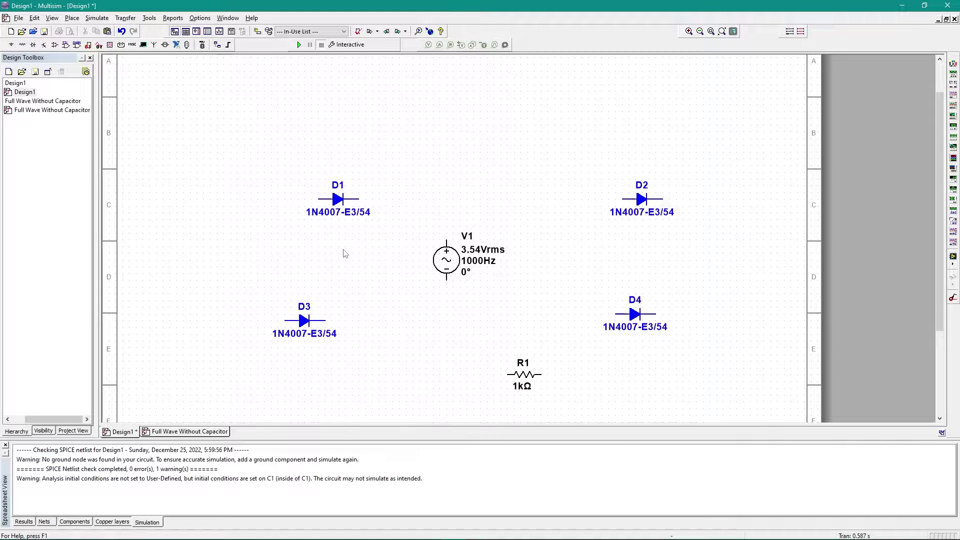
Rotate diodes D1–D4 upright and move D1 to the top left
left_click(339, 211)
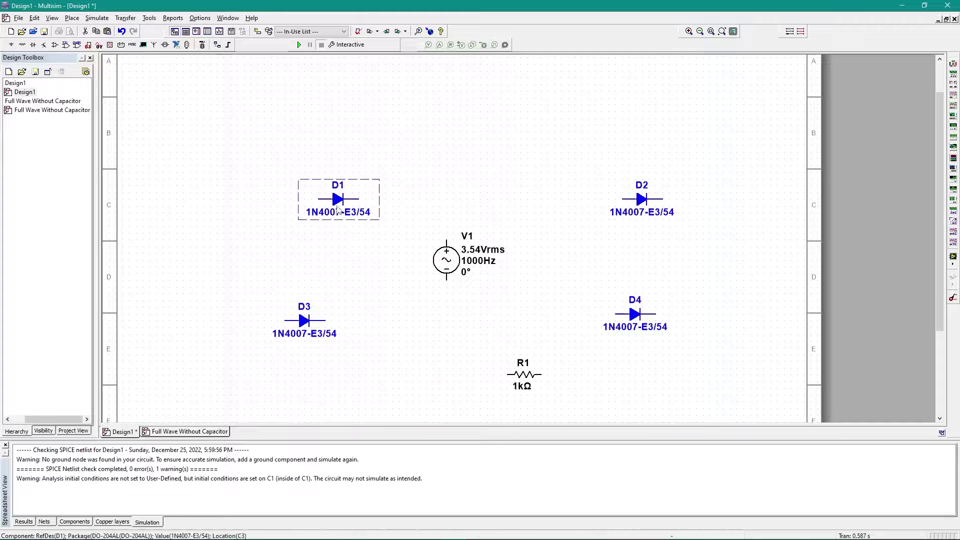
left_click(313, 320, "ctrl")
left_click(631, 200, "ctrl")
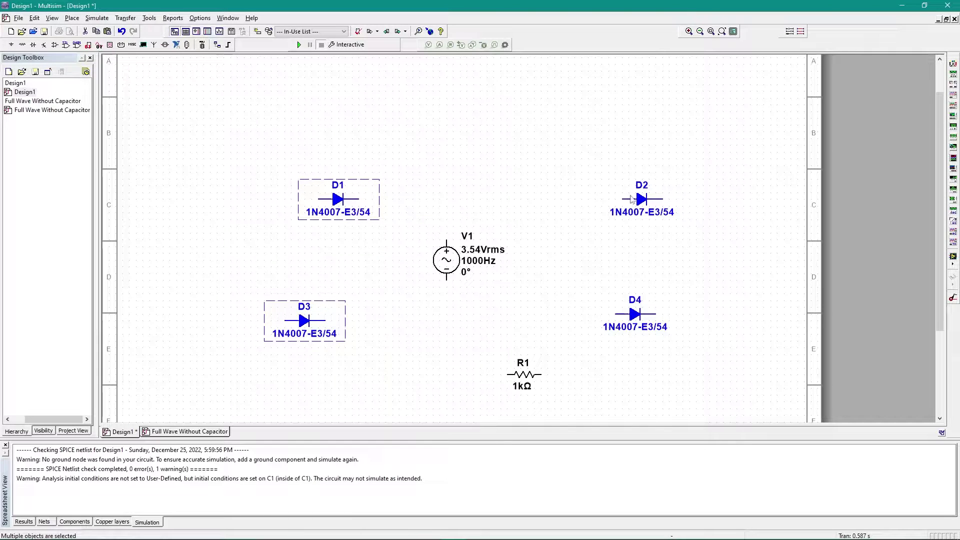
left_click(658, 331, "ctrl")
key("ctrl+r")
key("ctrl+r")
key("ctrl+r")
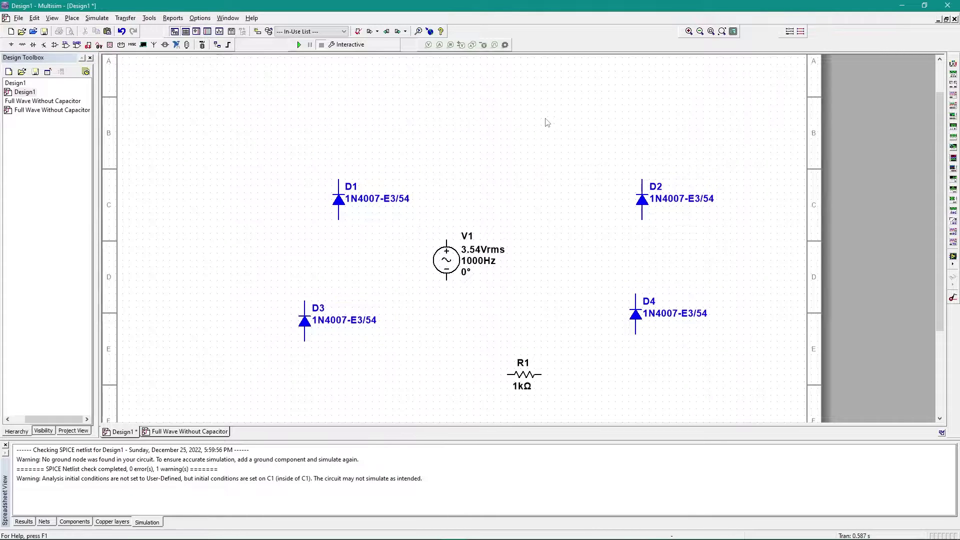
left_click(337, 212)
left_click_drag(353, 202, 245, 100)
Rotate source V1 to lie horizontal with + on the right
left_click_drag(532, 302, 389, 203)
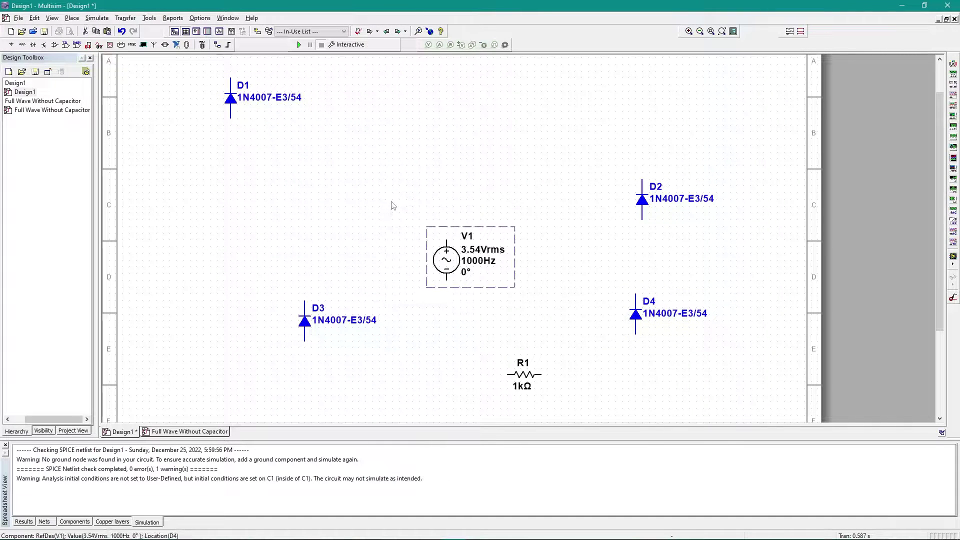
key("ctrl+r")
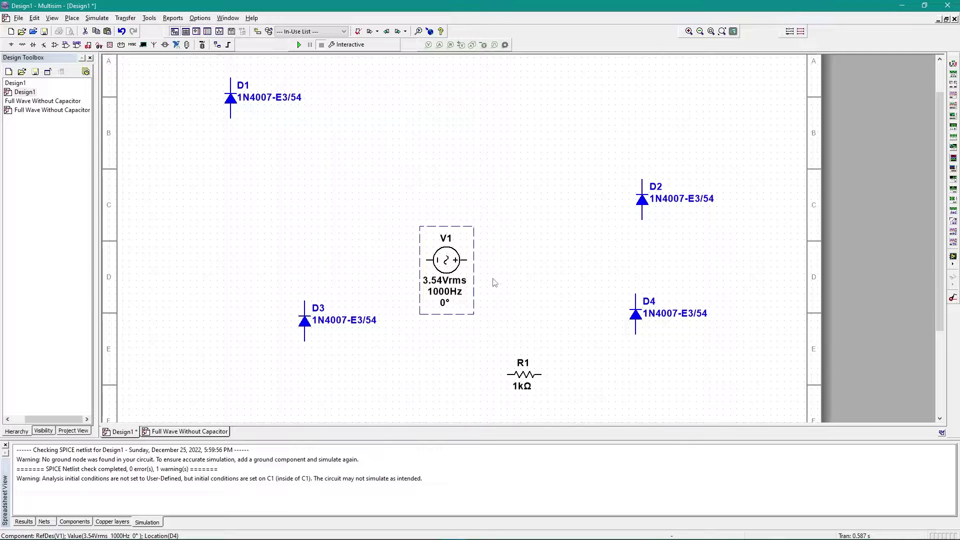
key("ctrl+r")
key("ctrl+r")
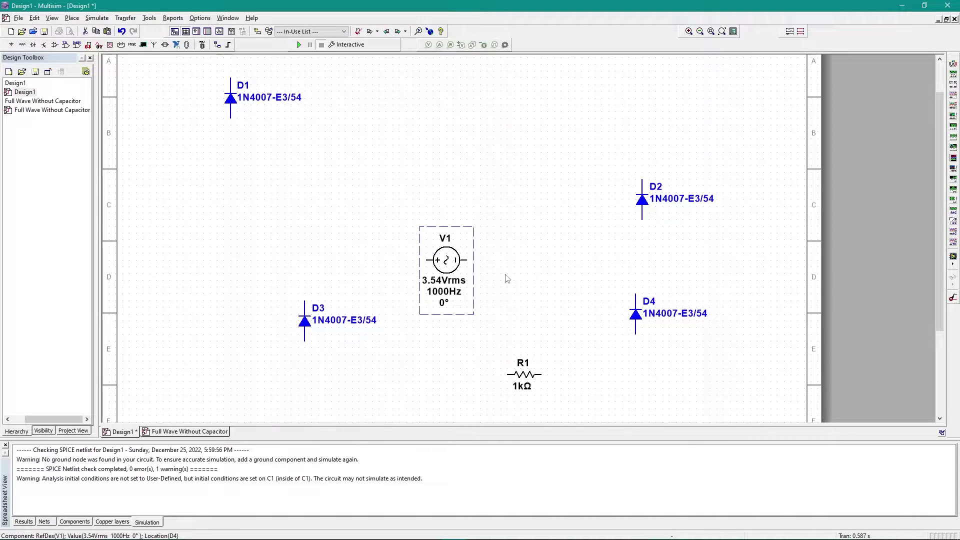
key("ctrl+r")
key("ctrl+r")
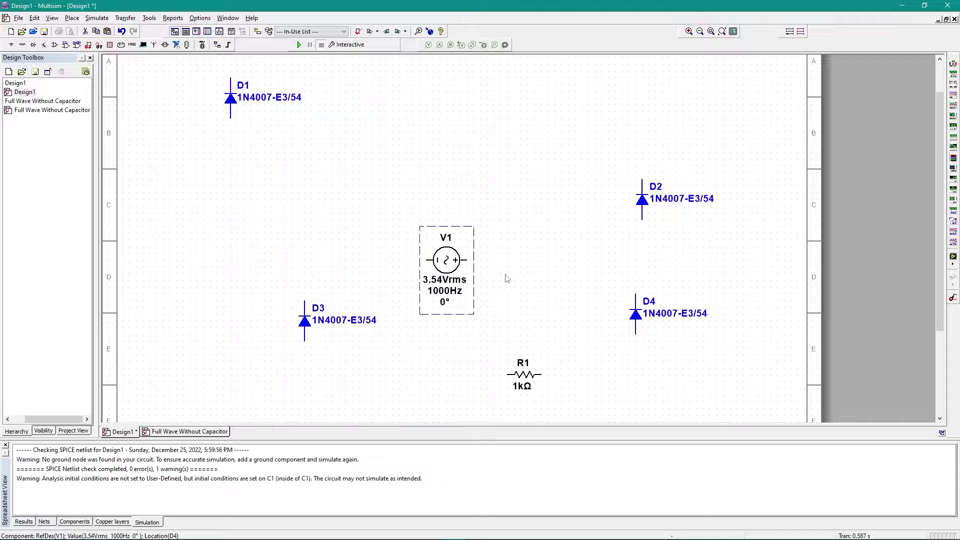
Align the diodes into left and right columns and nudge V1 up and left
left_click_drag(382, 368, 237, 318)
left_click_drag(235, 103, 235, 144)
left_click_drag(642, 200, 636, 153)
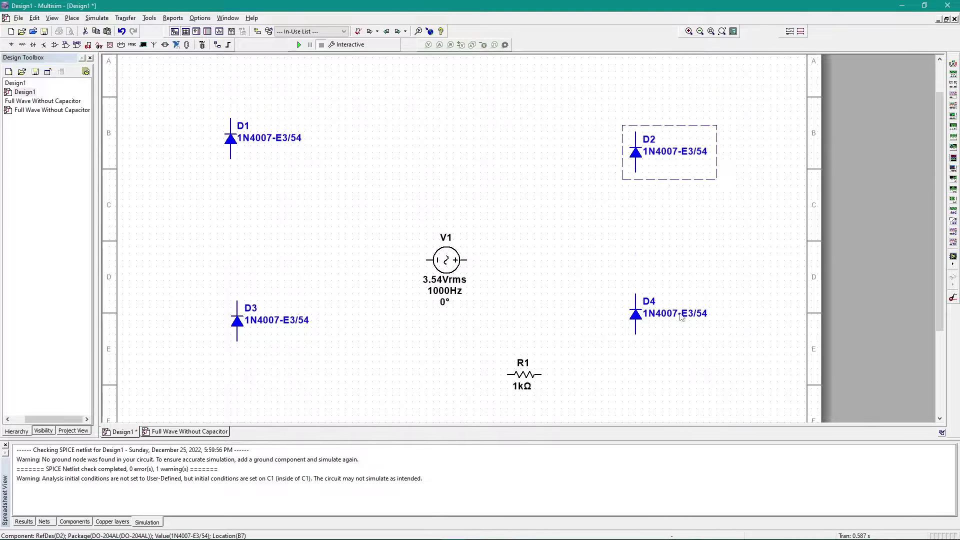
mouse_move(643, 320)
left_mouse_down()
mouse_move(636, 287)
mouse_move(642, 315)
left_mouse_up()
left_click(589, 269)
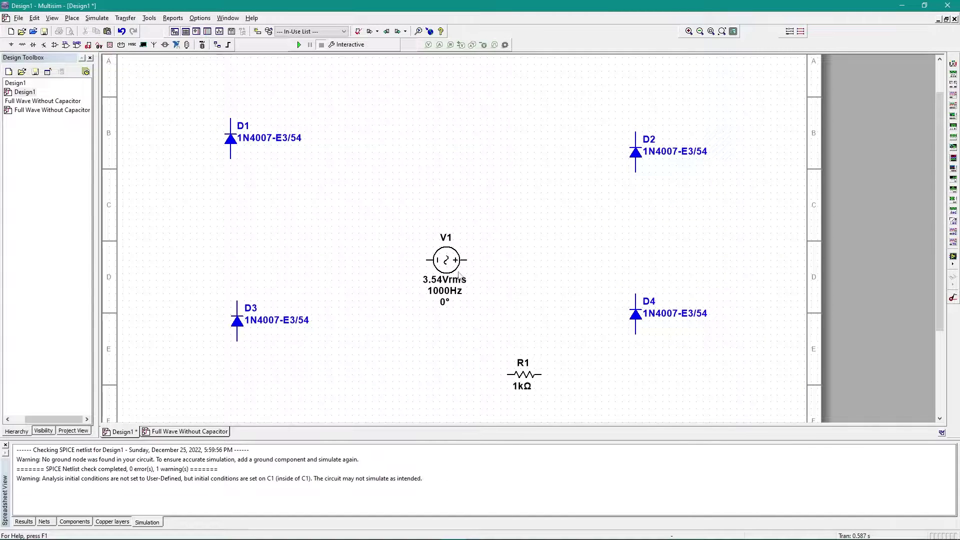
left_click_drag(460, 277, 454, 263)
left_click(514, 271)
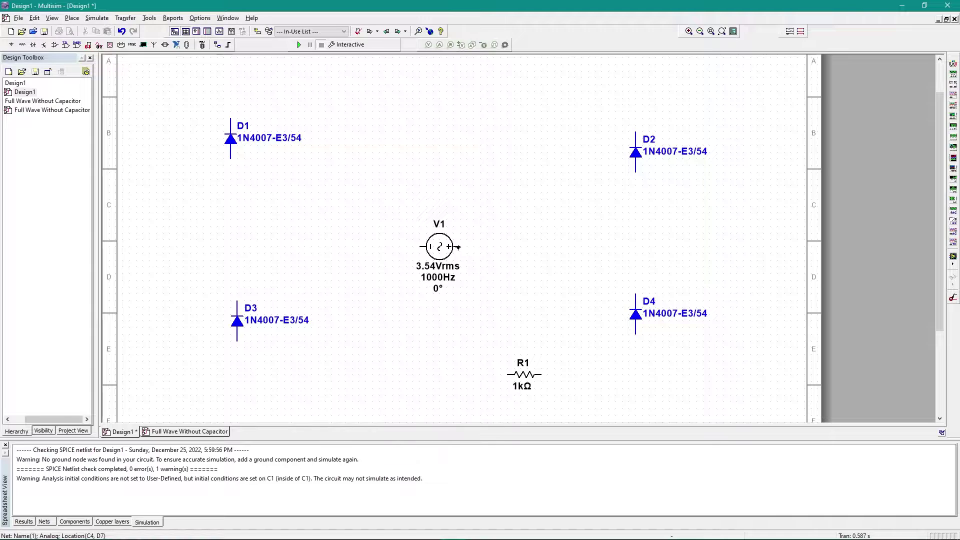
Wire V1's positive terminal to D2's lower pin and its negative terminal to D1's lower pin
left_click(457, 246)
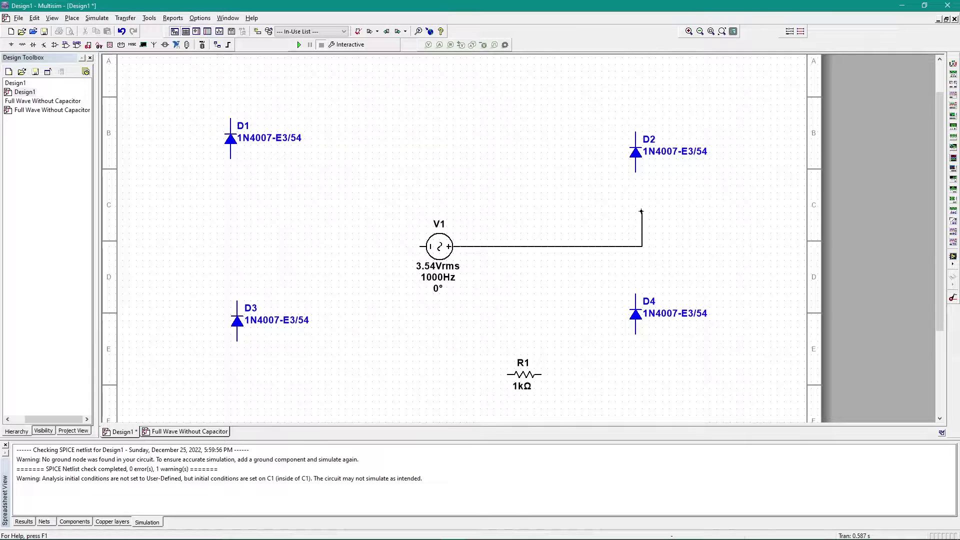
left_click(636, 172)
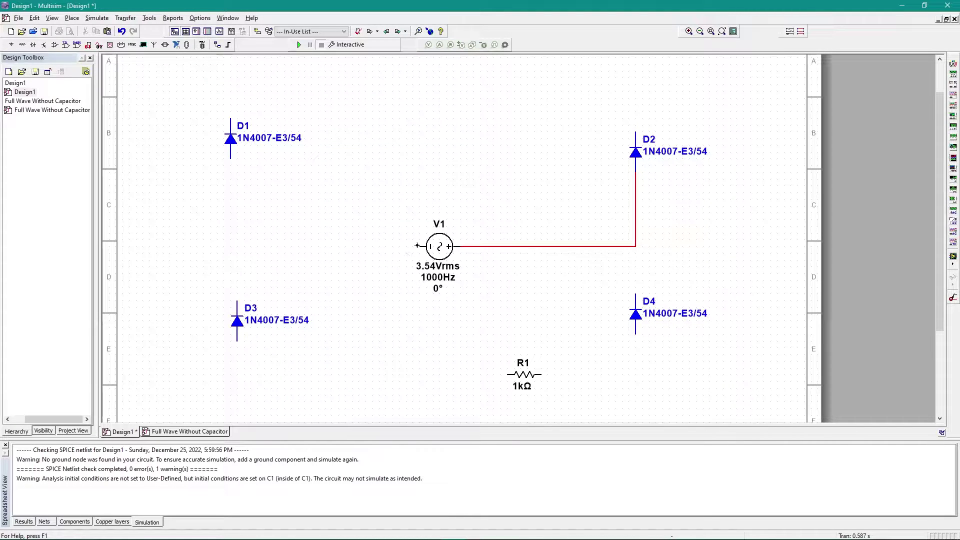
left_click(423, 250)
left_click(300, 250)
left_click(420, 247)
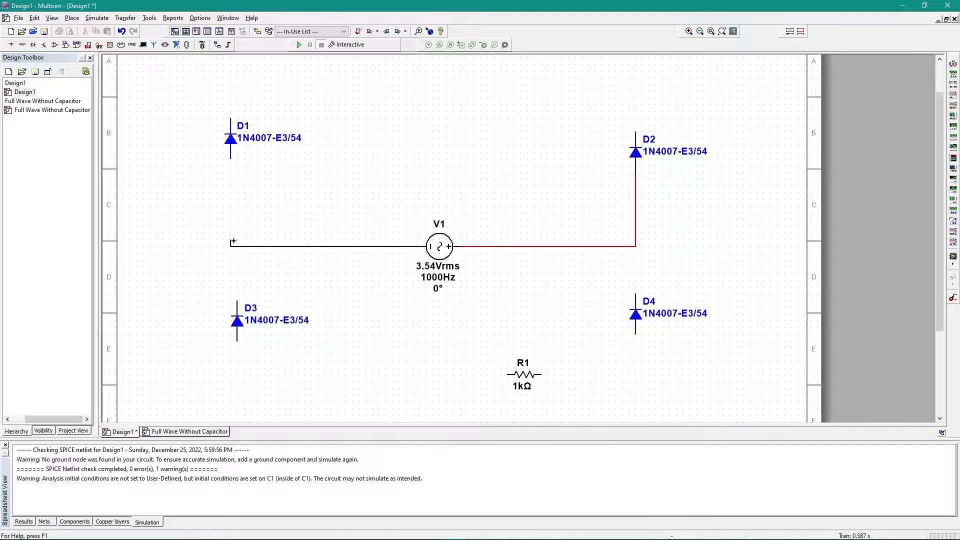
left_click(230, 160)
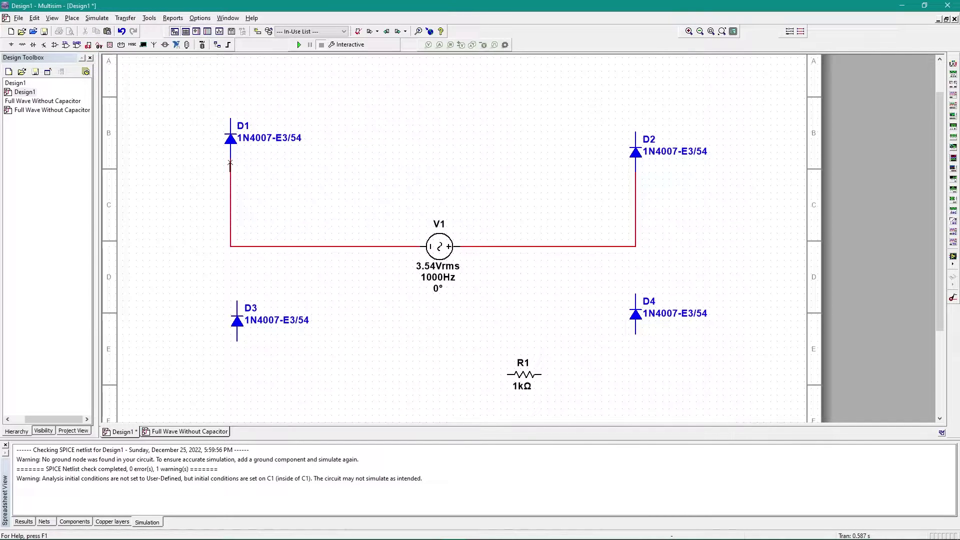
Join D3's top pin to the V1–D1 wire and D4's top pin to the V1–D2 wire
left_click(237, 300)
left_click(264, 246)
left_click(642, 307)
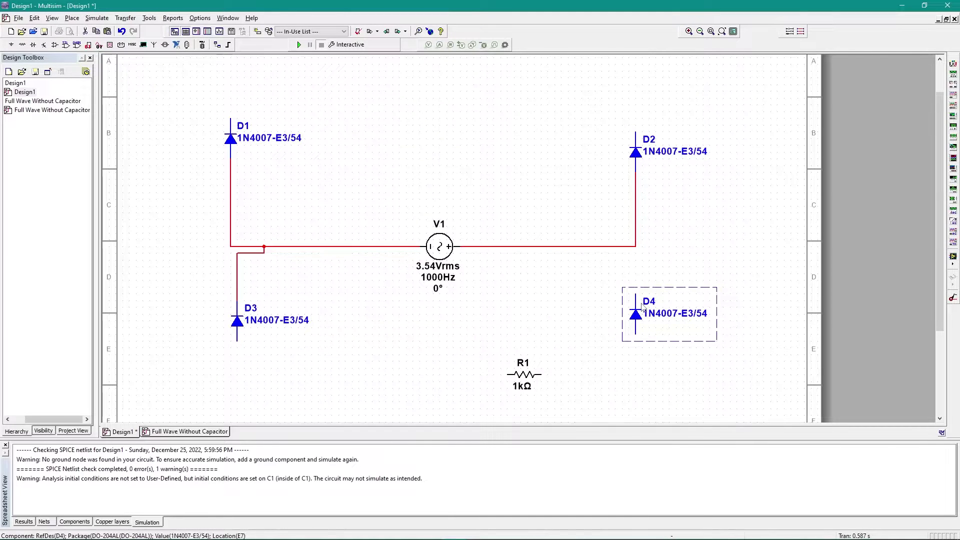
left_click(608, 269)
left_click(635, 293)
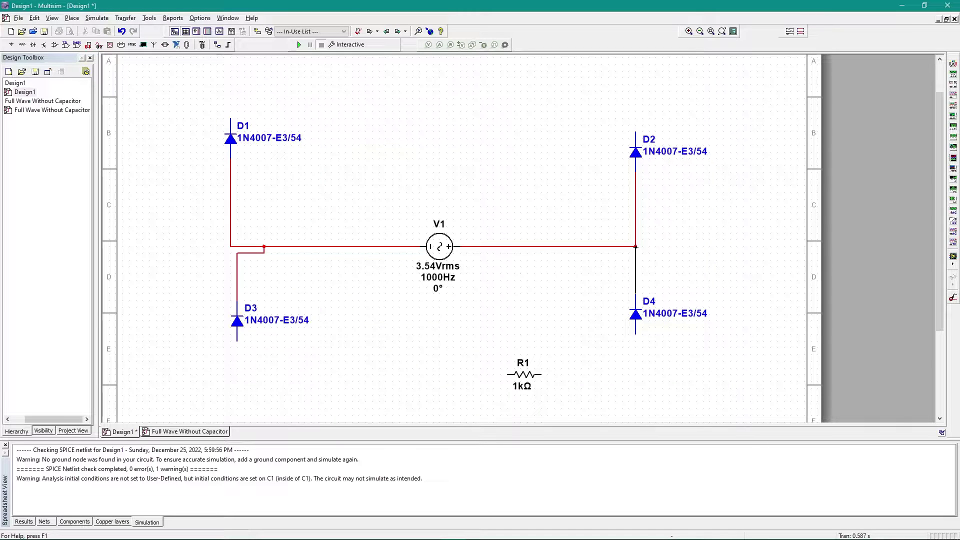
left_click(636, 246)
Delete the misrouted D4 wire and redraw it from D4's top pin to the V1–D2 wire
right_click(637, 277)
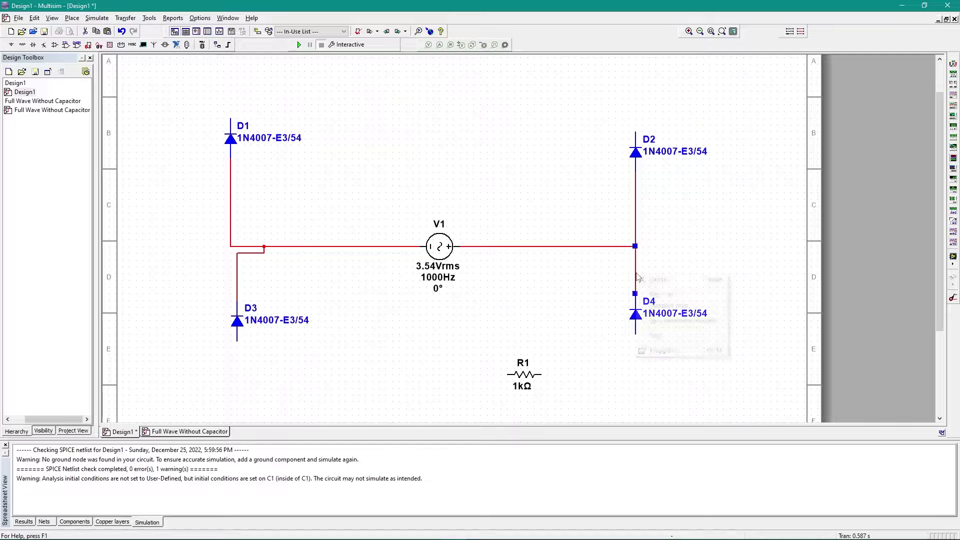
left_click(645, 279)
left_click(635, 293)
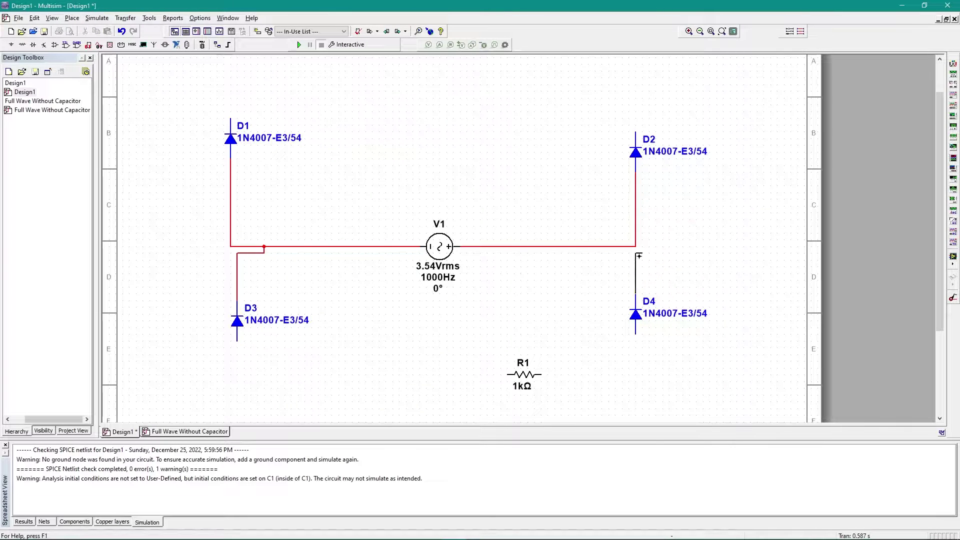
left_click(588, 247)
Move R1 to the right, then wire D3's bottom to D4's and D1's top to D2's
left_click_drag(519, 376, 800, 233)
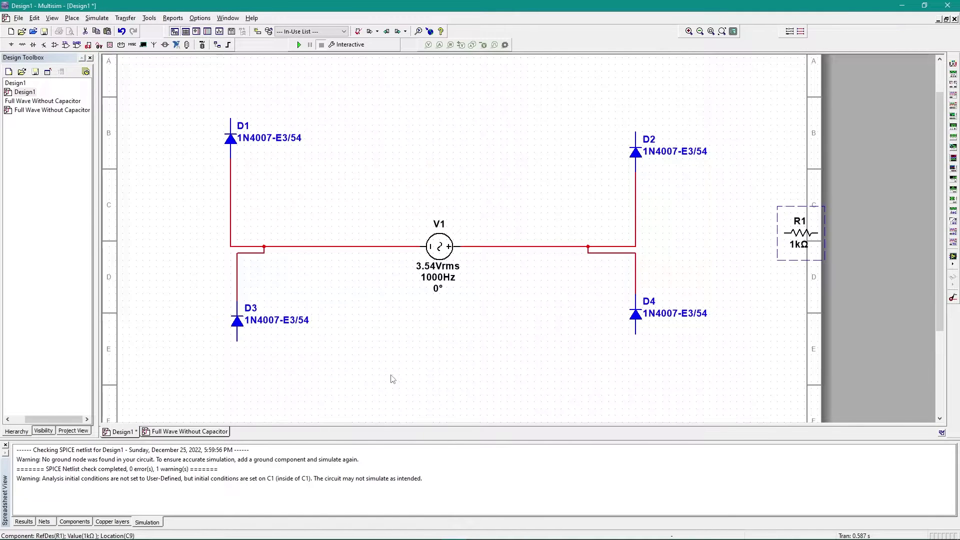
left_click(238, 339)
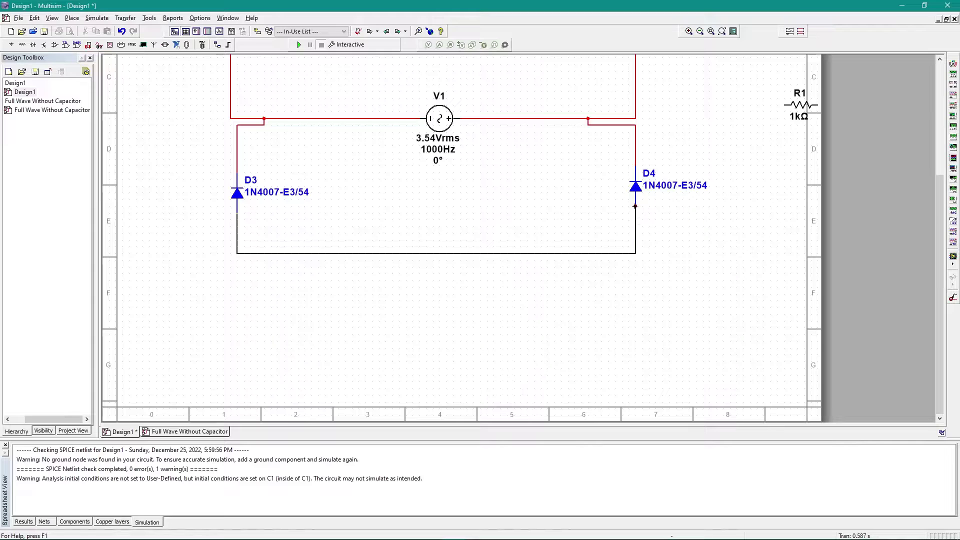
left_click(635, 206)
scroll(942, 233, "up", 3)
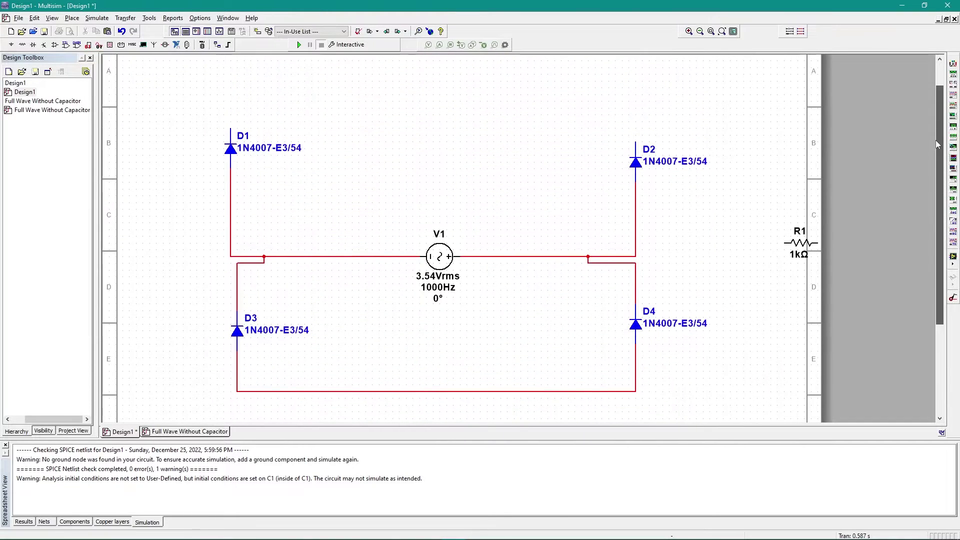
left_click(228, 129)
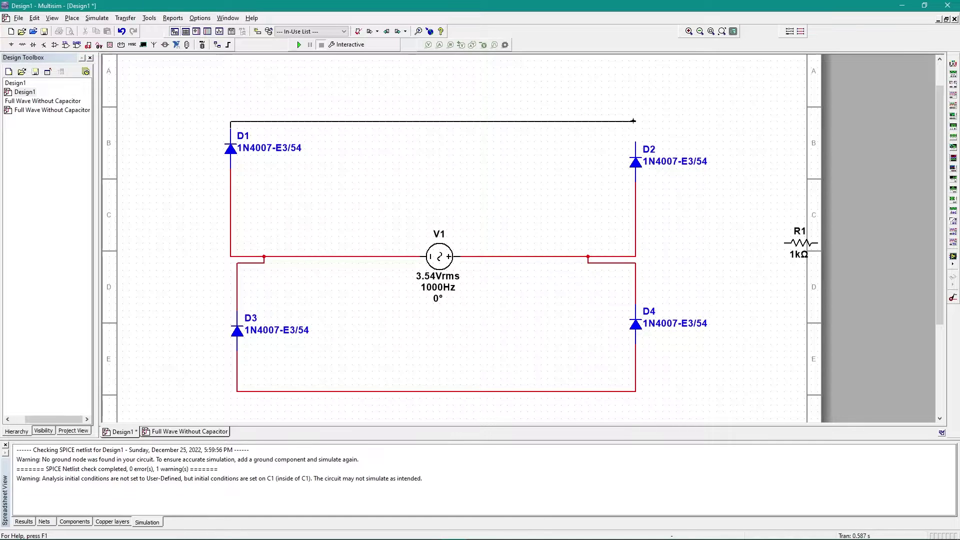
left_click(635, 142)
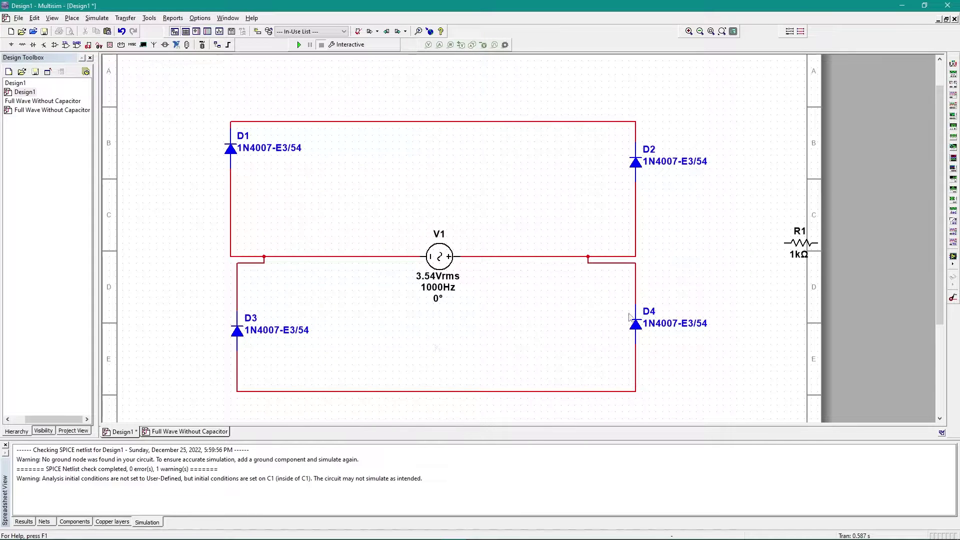
left_click(781, 244)
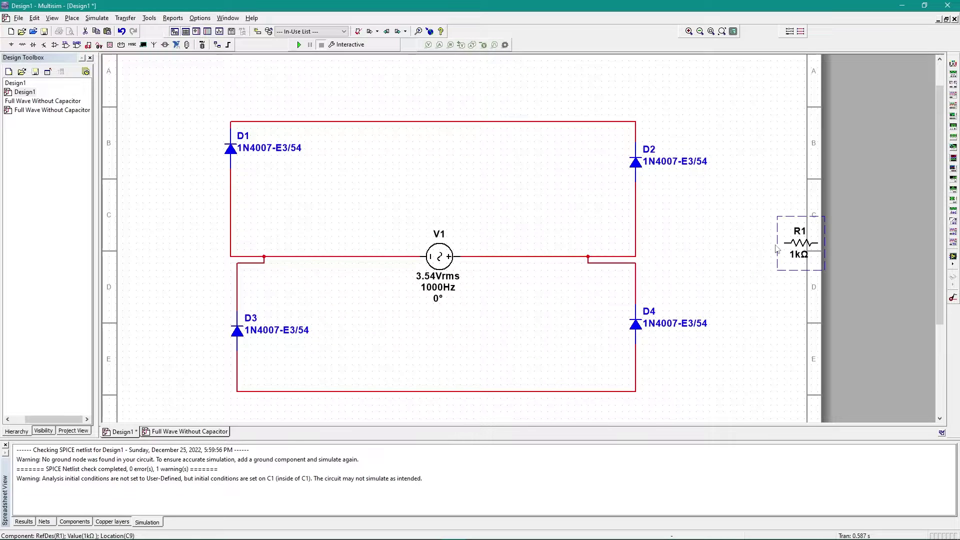
Rotate R1 vertical and position it beside the bridge
key("ctrl+r")
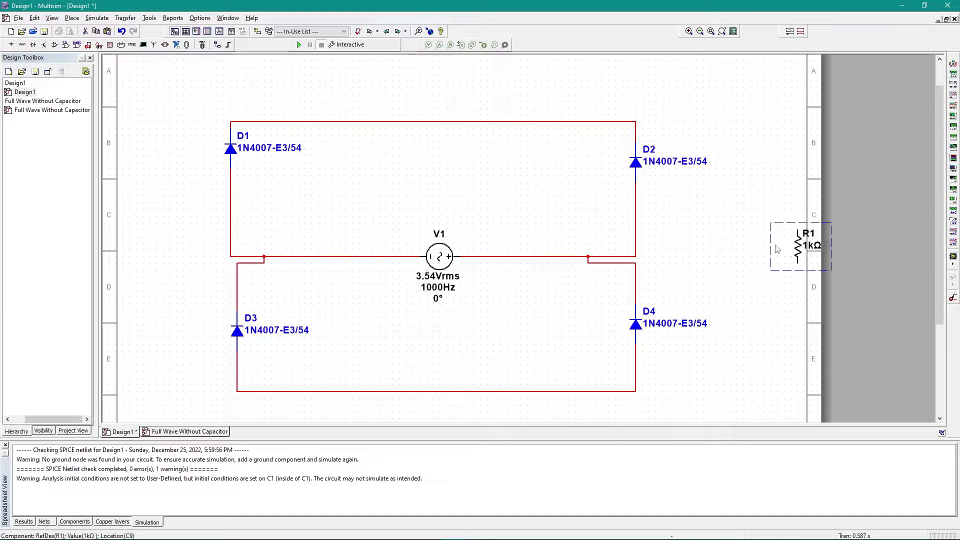
left_click_drag(776, 249, 758, 268)
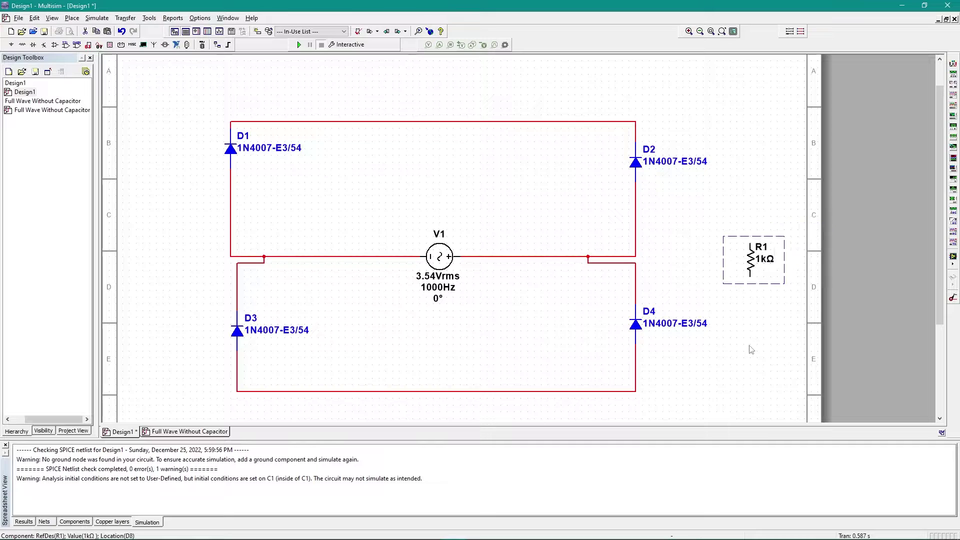
left_click(752, 375)
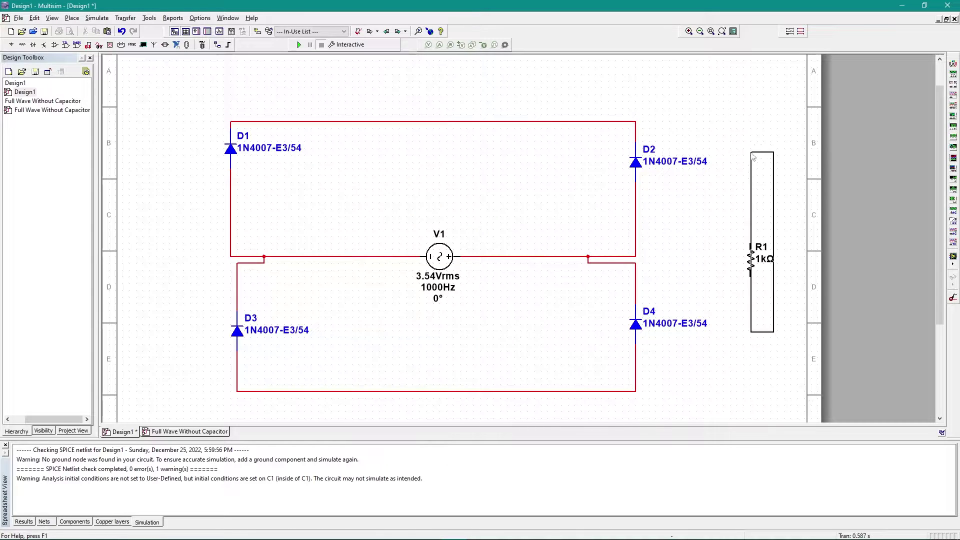
left_click(766, 256)
left_click_drag(767, 256, 754, 262)
left_click(741, 250)
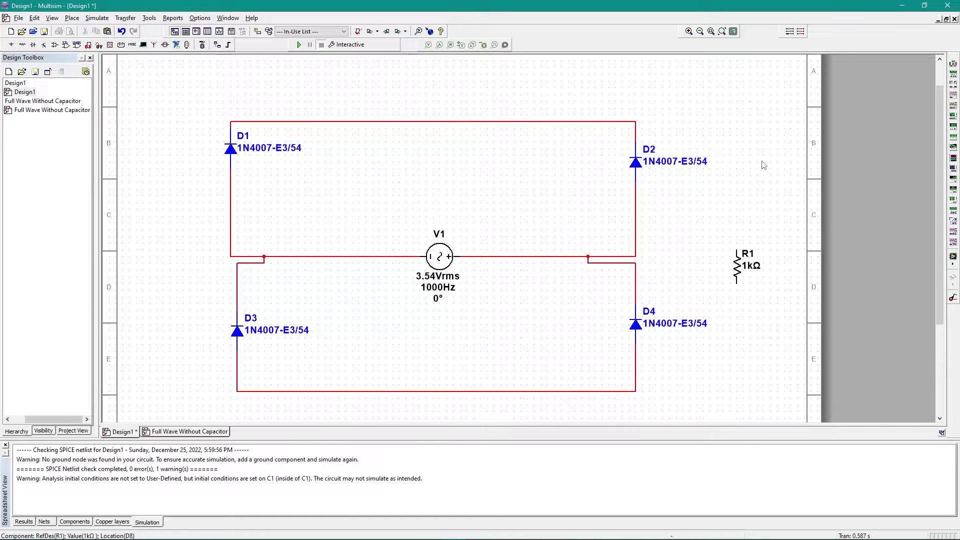
Wire R1's top pin to the D1–D2 top wire and its bottom pin to the D3–D4 bottom wire
left_click(736, 248)
left_click(636, 121)
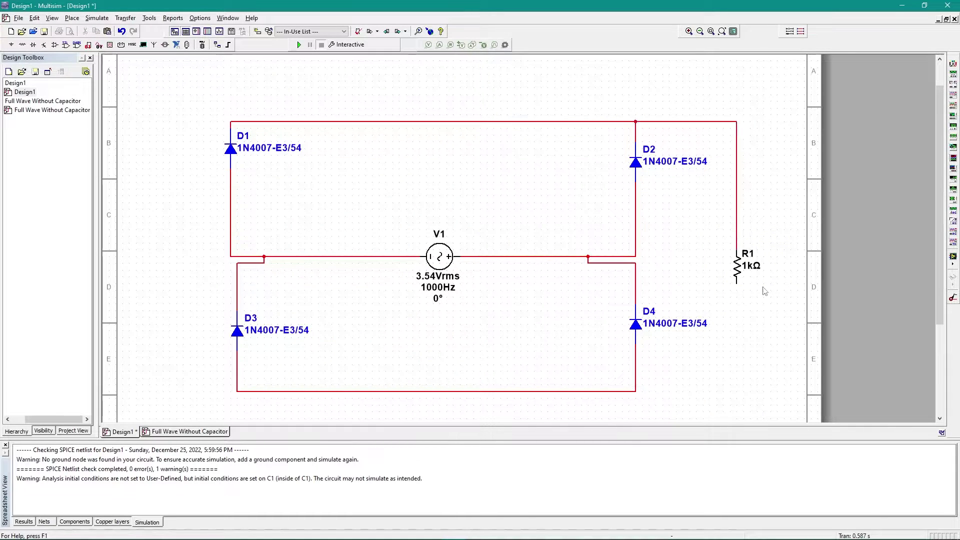
left_click(737, 281)
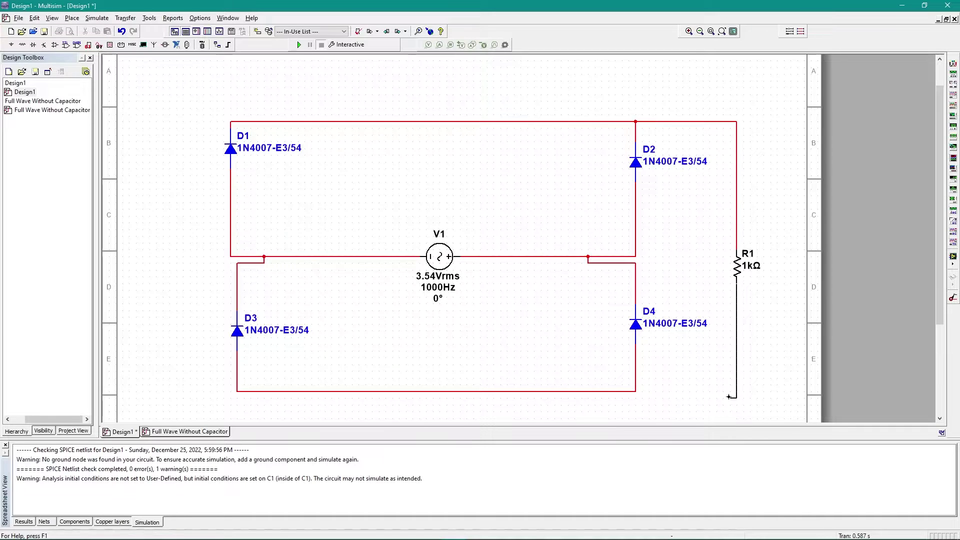
left_click(635, 391)
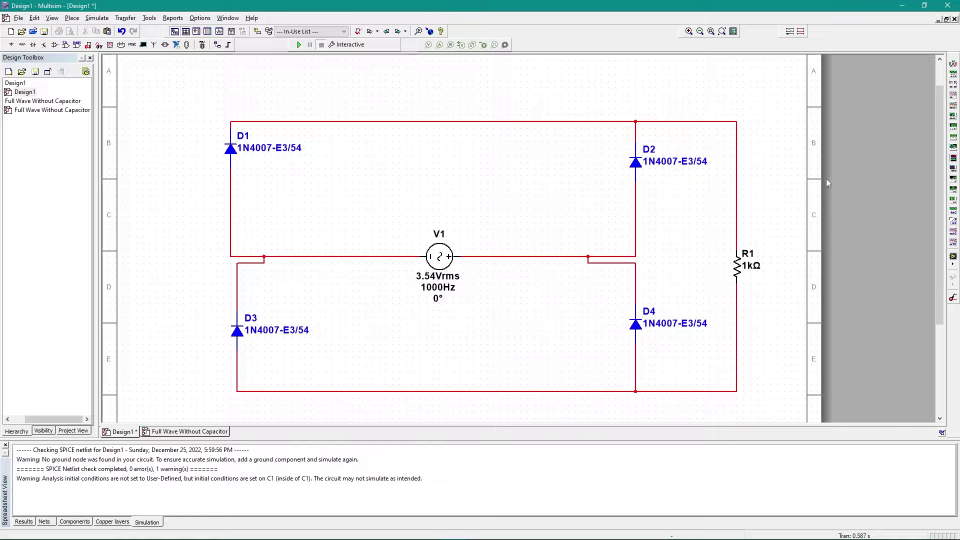
Place oscilloscope XSC1 above the circuit and wire channel B to R1's top and bottom nodes
scroll(939, 150, "up", 1)
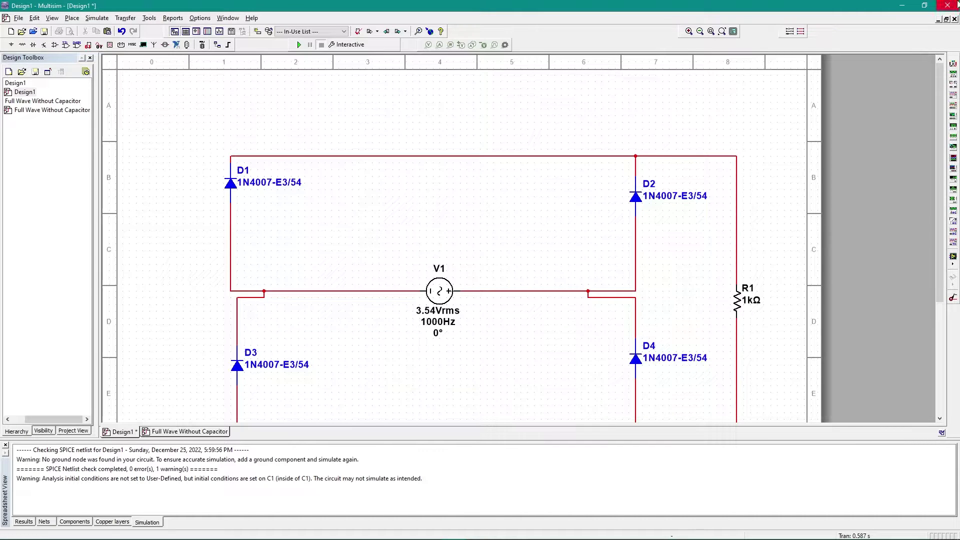
left_click(953, 96)
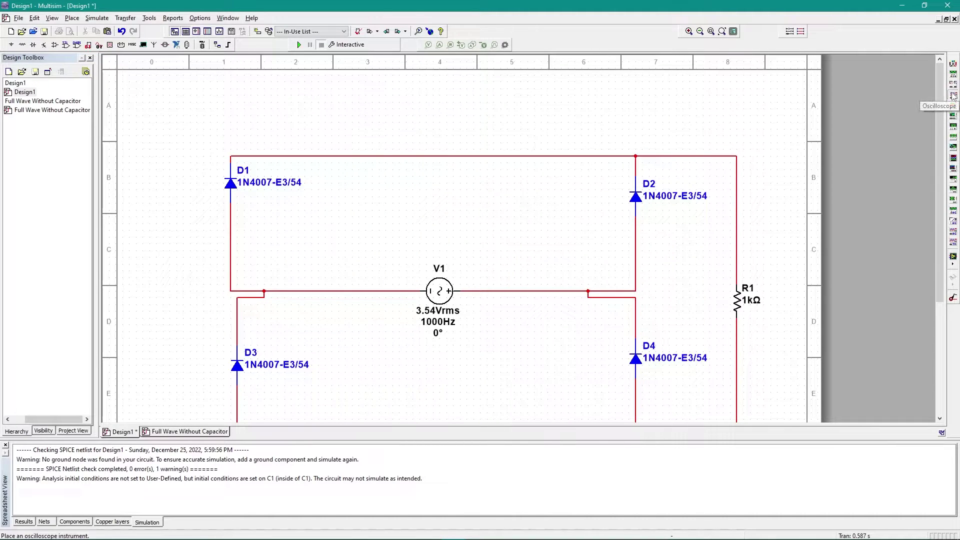
left_click(203, 146)
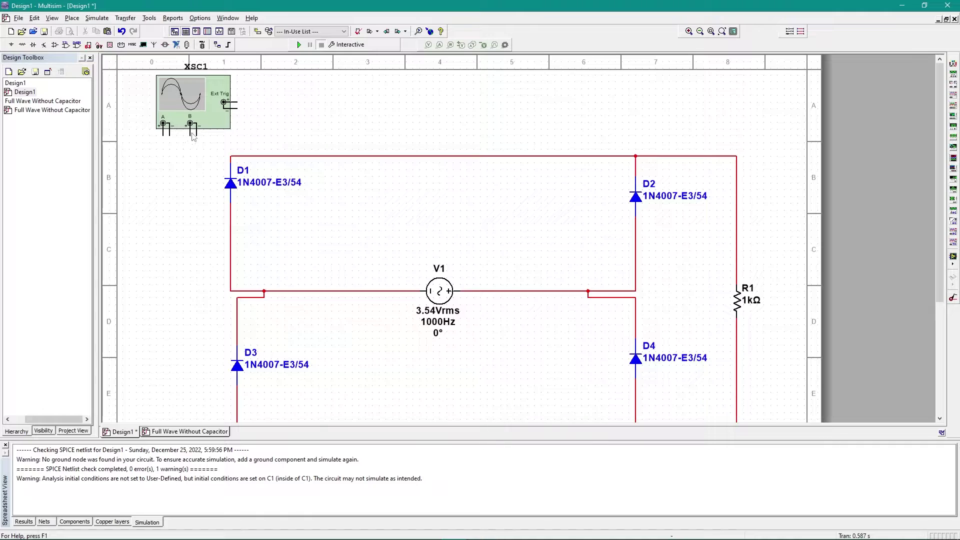
left_click(191, 134)
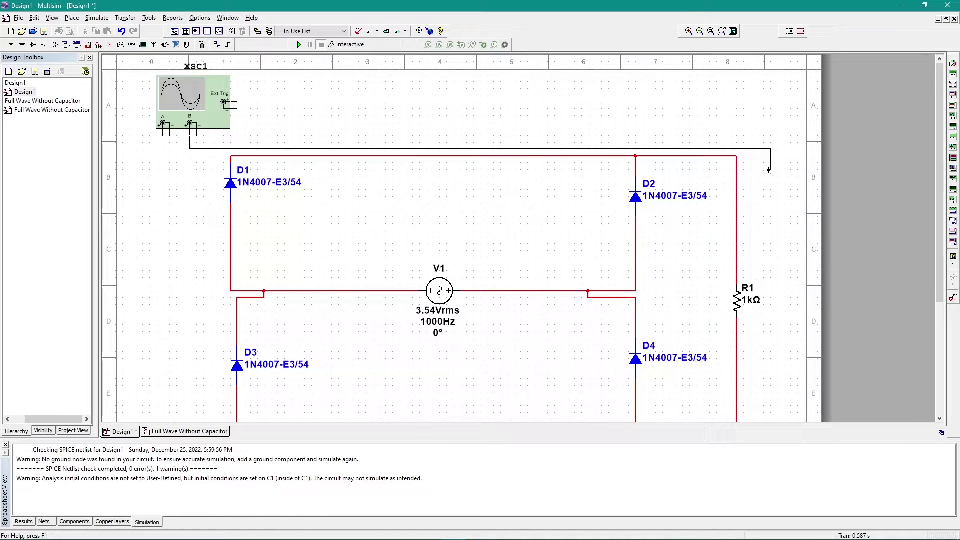
left_click(737, 196)
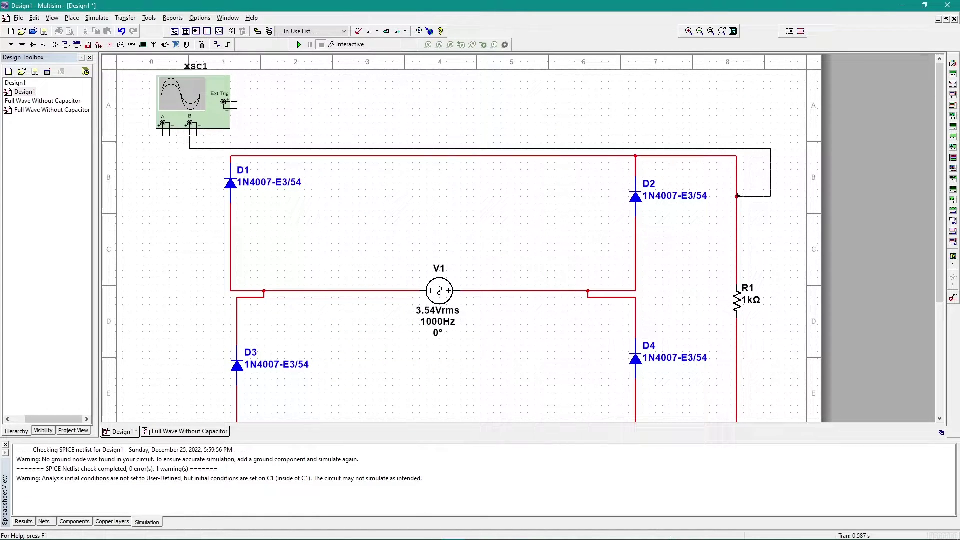
left_click(198, 135)
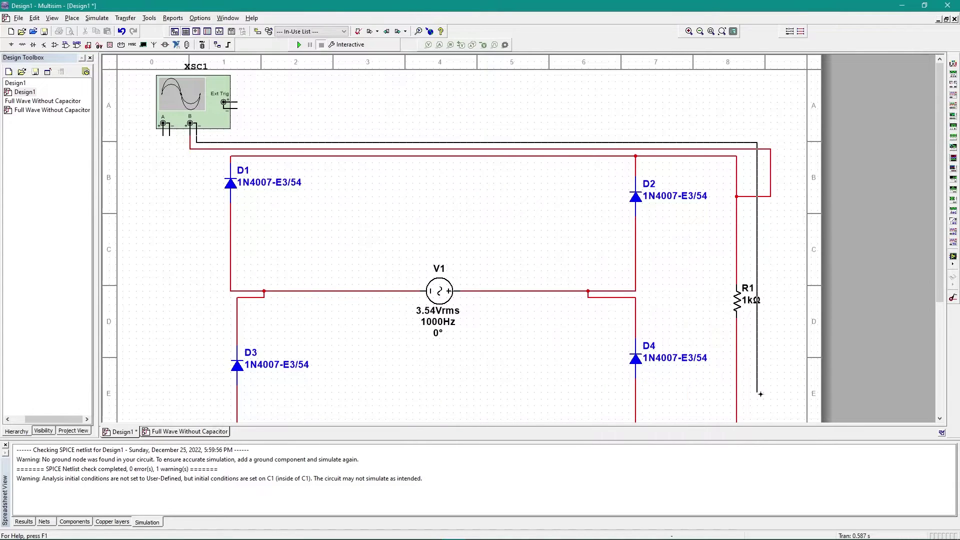
left_click(738, 417)
Run the simulation, which reports a missing-ground warning
scroll(536, 283, "down", 2)
left_click_drag(936, 151, 936, 195)
scroll(781, 194, "up", 2)
scroll(781, 196, "down", 1)
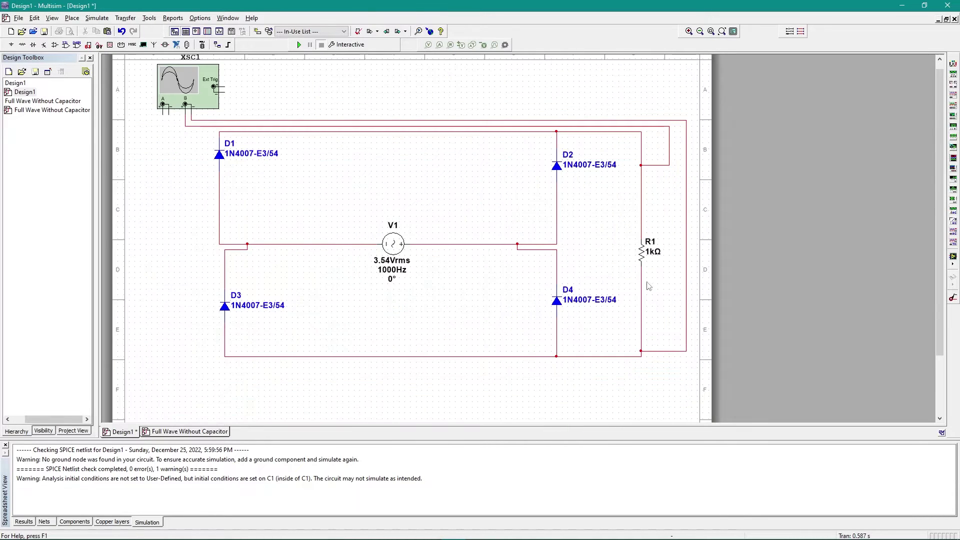
left_click(300, 45)
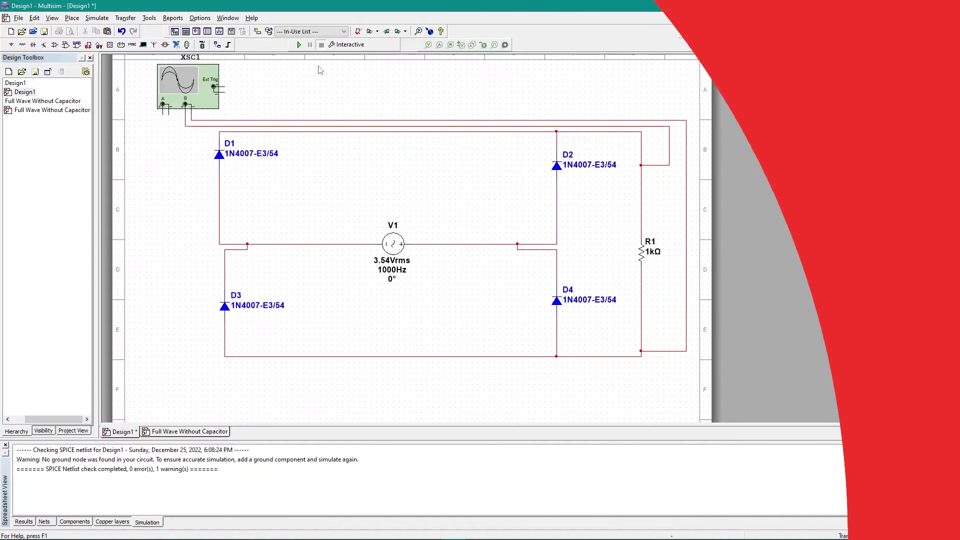
View the rectified output on XSC1 with the timebase set to 500 us/Div
left_click(299, 45)
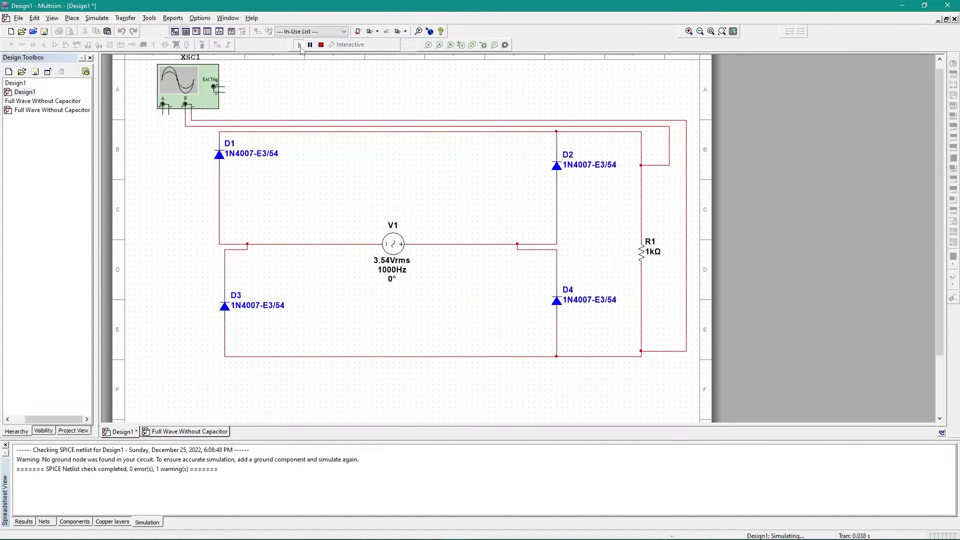
double_click(192, 88)
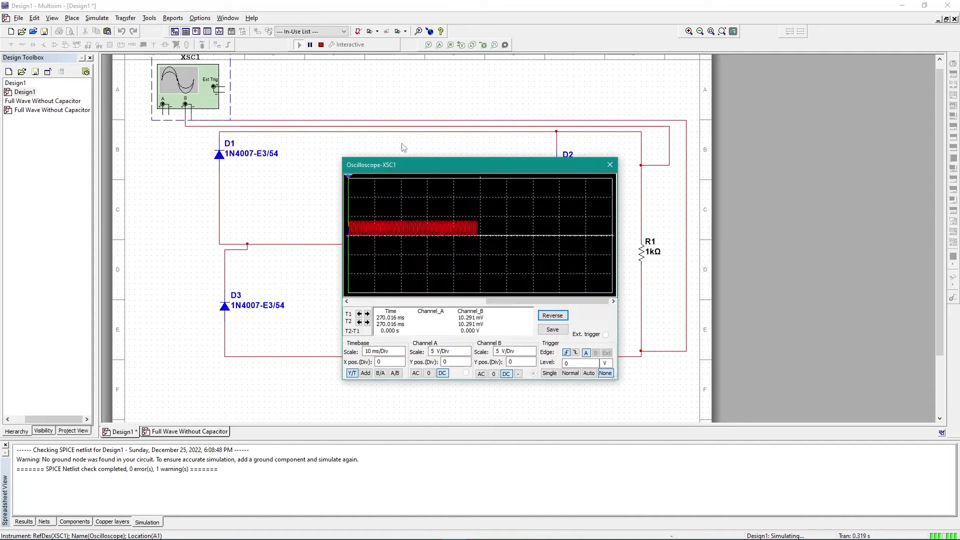
mouse_move(431, 163)
left_mouse_down()
mouse_move(350, 168)
mouse_move(166, 83)
left_mouse_up()
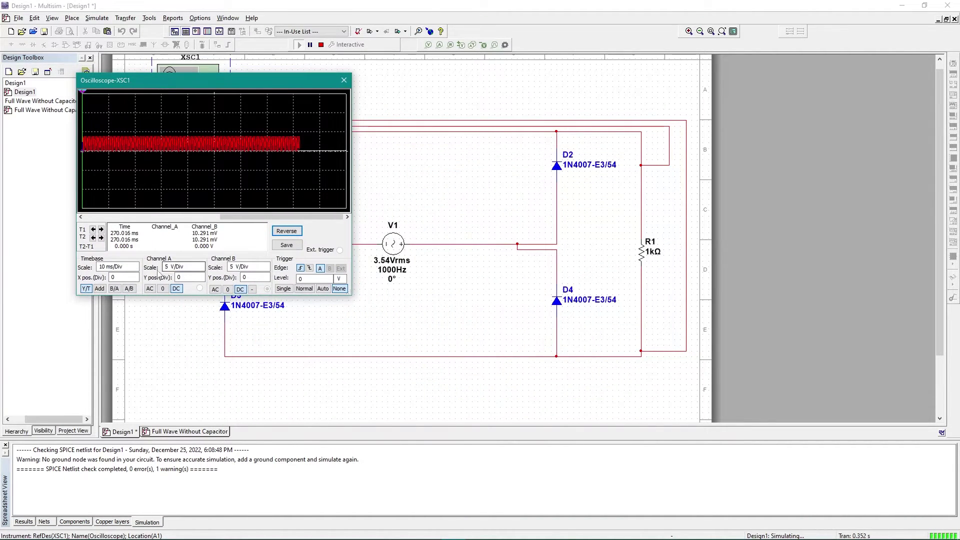
left_click(126, 267)
left_click(135, 271)
left_click(135, 272)
left_click(135, 271)
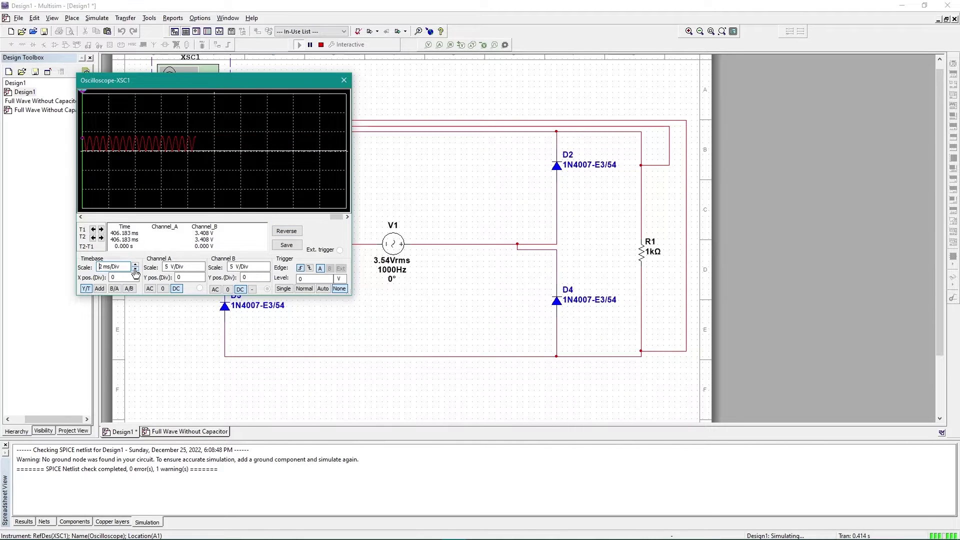
left_click(135, 272)
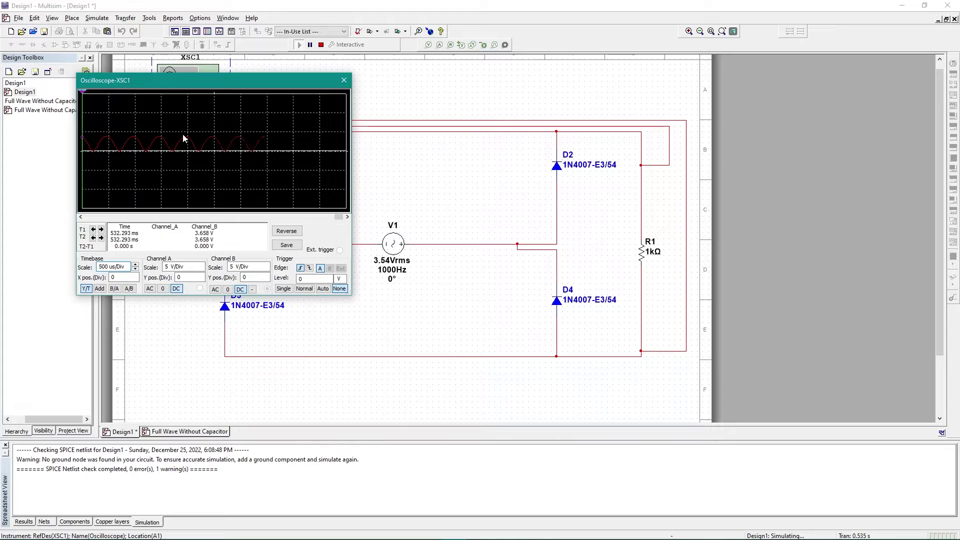
left_click(283, 289)
left_click(338, 289)
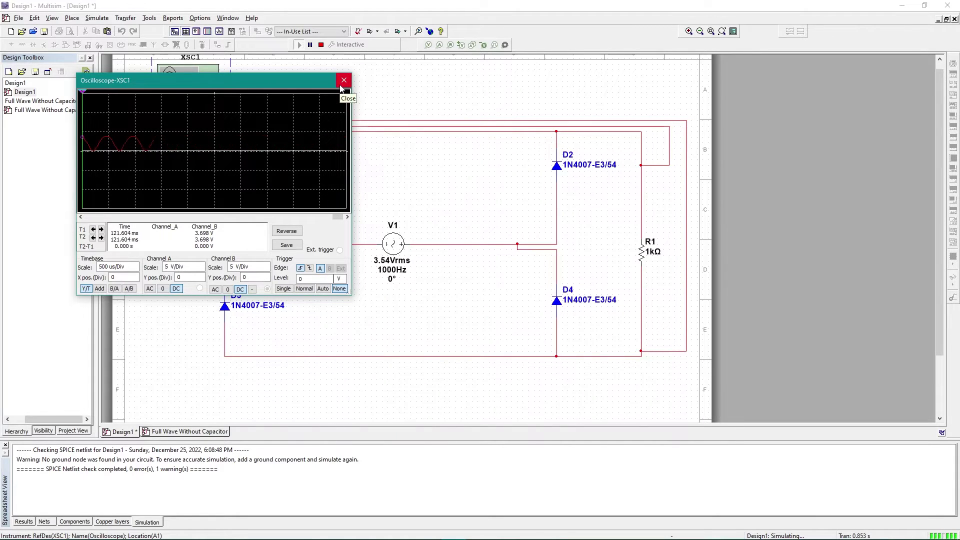
mouse_move(269, 85)
left_mouse_down()
mouse_move(300, 156)
mouse_move(289, 151)
left_mouse_up()
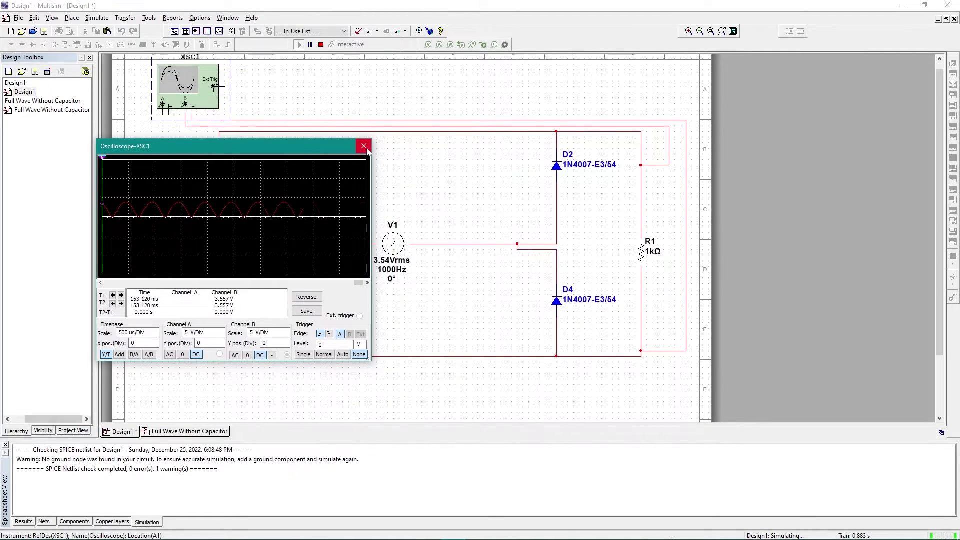
left_click(365, 147)
Stop the simulation and delete both scope wires to R1
left_click(322, 45)
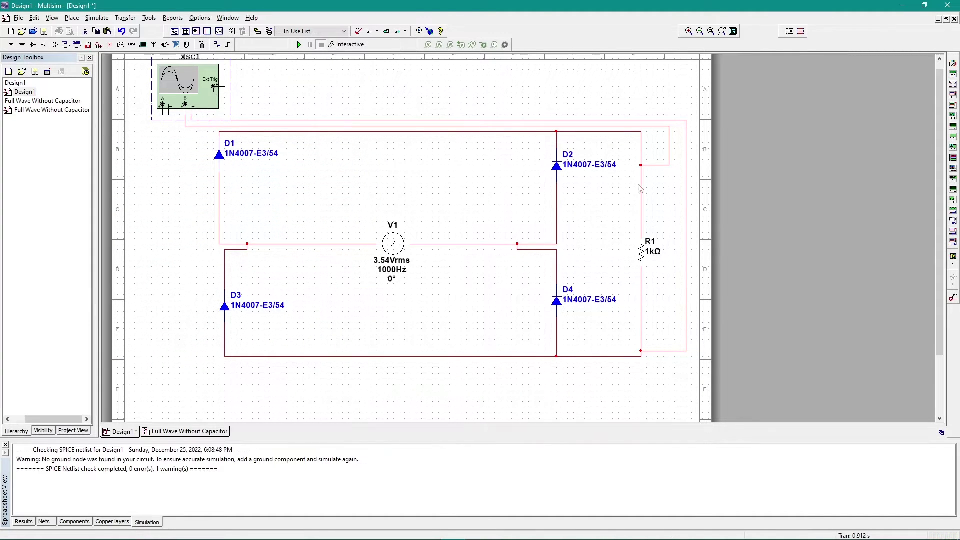
left_click(670, 145)
key("Delete")
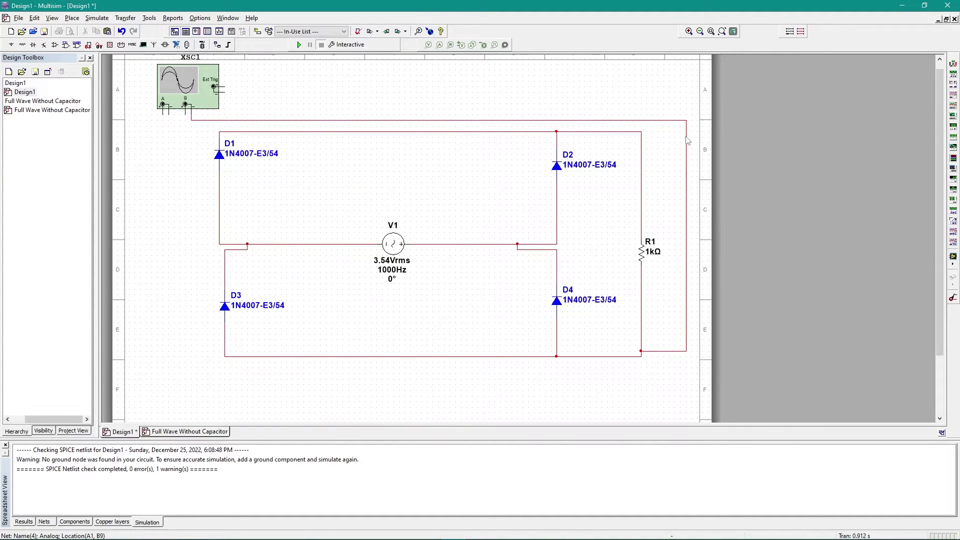
left_click(686, 134)
key("Delete")
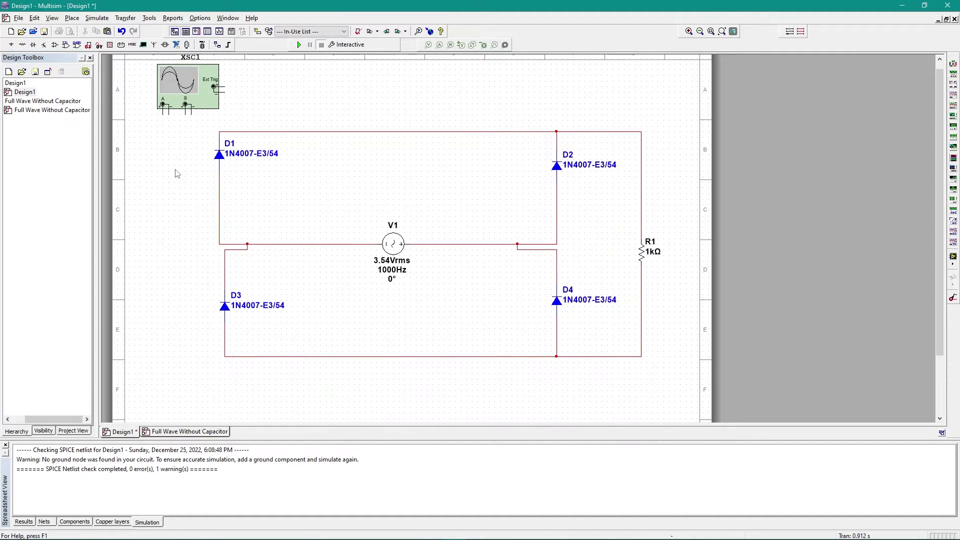
Search for a capacitor and pick up the 1uF part for placement
key("ctrl+w")
type("c")
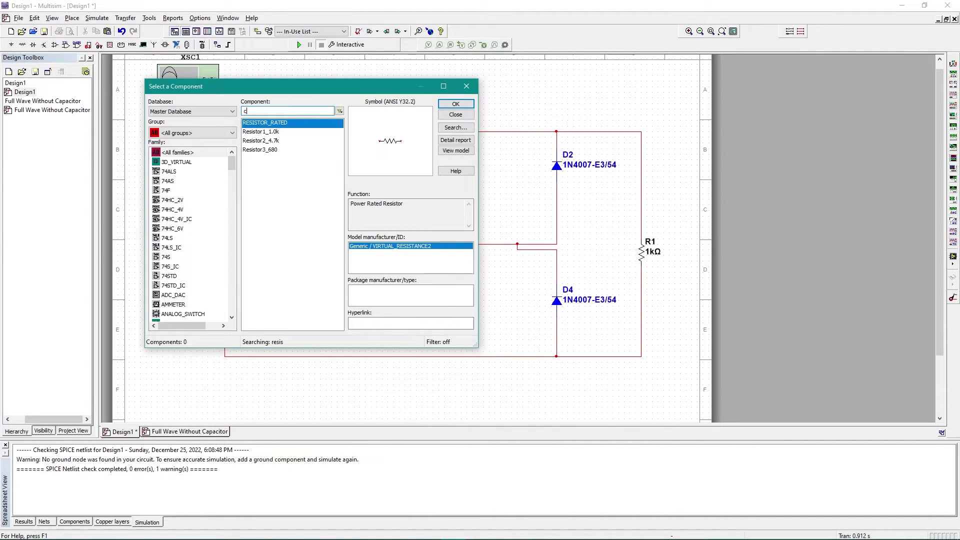
type("apacitor")
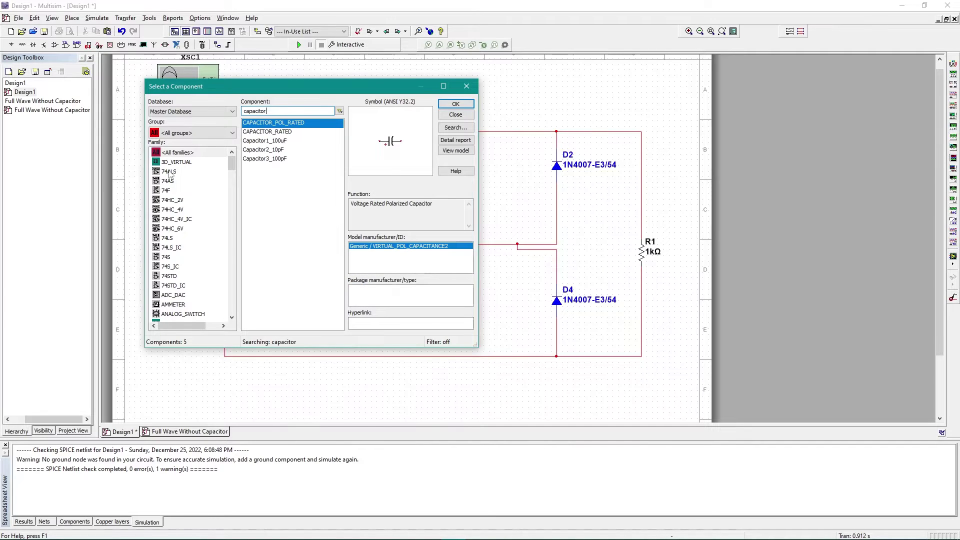
key("Down")
key("Return")
Place capacitor C1, rotate it vertical and move it beside R1
left_click(678, 155)
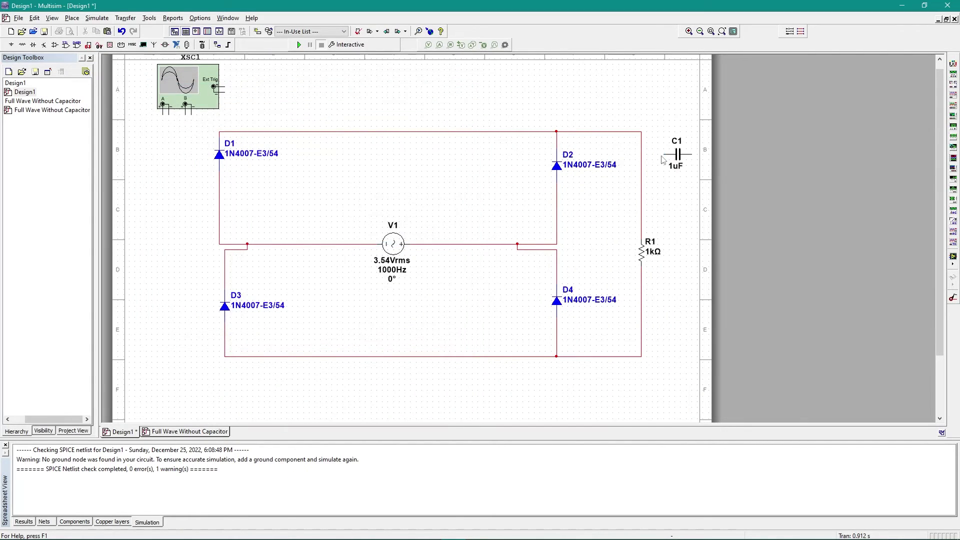
key("Escape")
left_click(677, 155)
key("ctrl+r")
left_click(674, 164)
mouse_move(681, 258)
left_mouse_down()
mouse_move(677, 265)
mouse_move(680, 253)
left_mouse_up()
Wire C1 in parallel with R1 and connect scope channel B across C1's top and bottom nodes
left_click(675, 238)
left_click(640, 132)
left_click(675, 265)
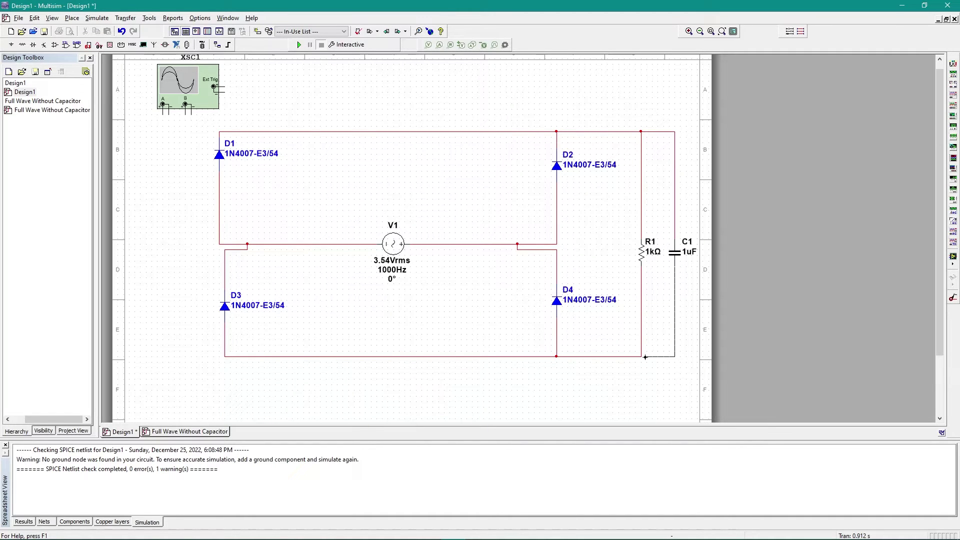
left_click(641, 356)
left_click(675, 155)
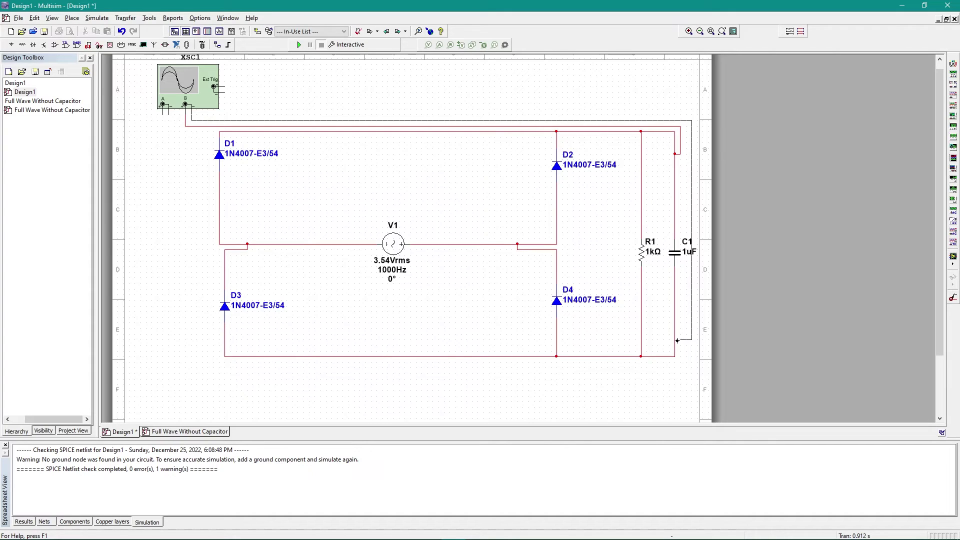
left_click(676, 340)
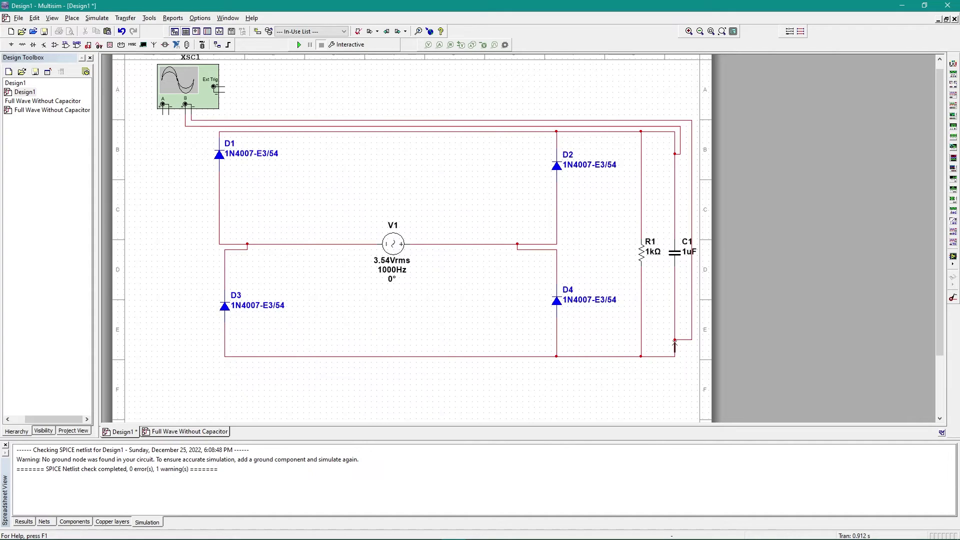
Run the simulation and open oscilloscope XSC1 centred, showing the filtered output near 3.802 V on channel B
left_click(298, 44)
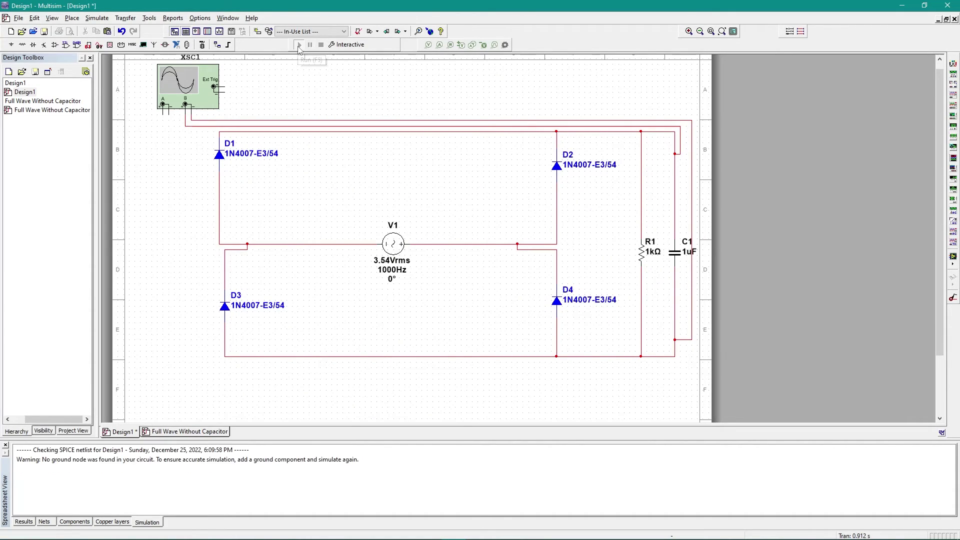
double_click(184, 86)
mouse_move(236, 147)
left_mouse_down()
mouse_move(457, 175)
mouse_move(397, 146)
left_mouse_up()
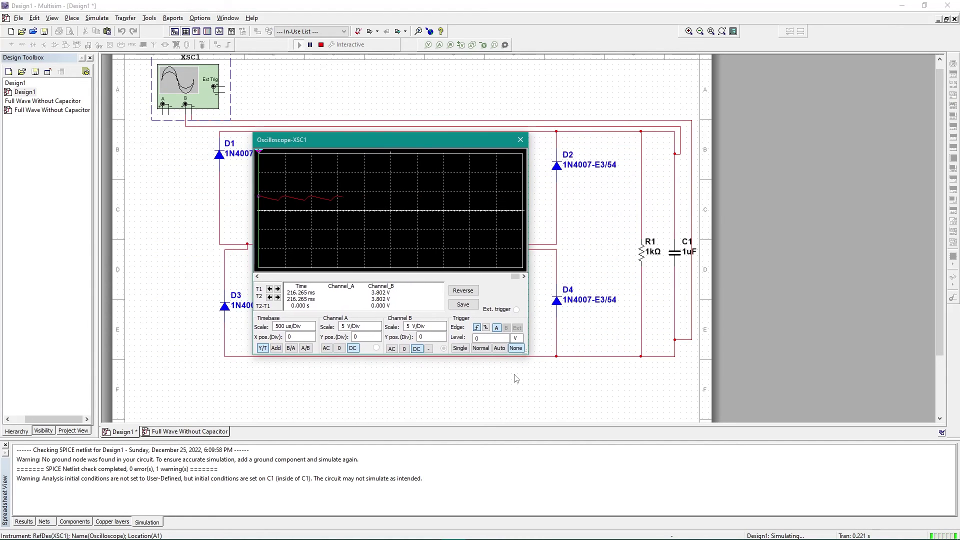